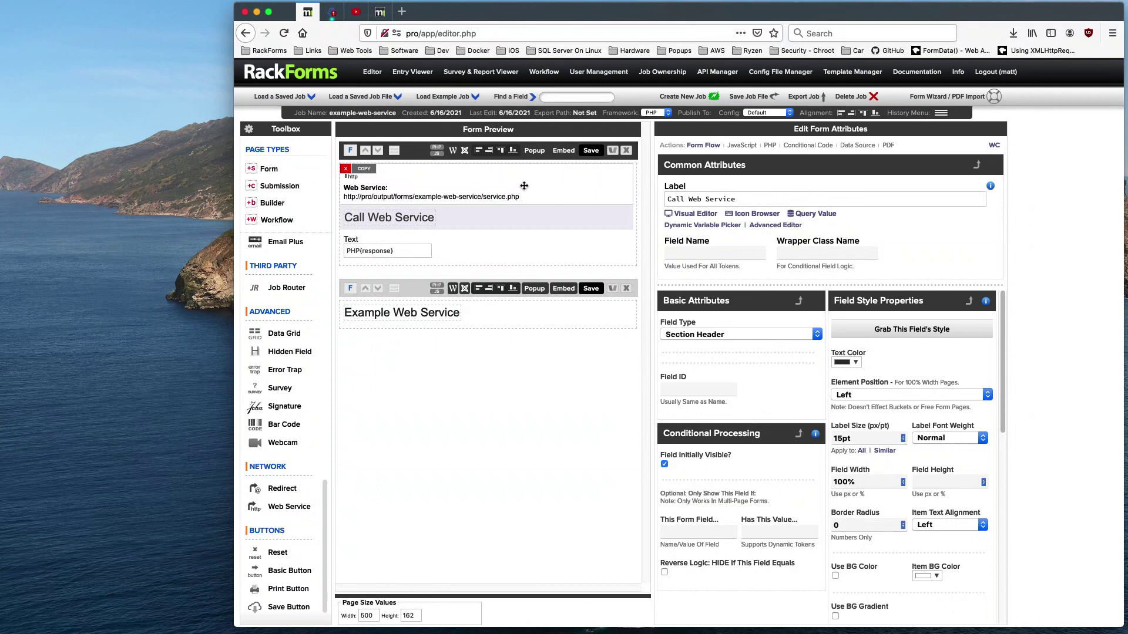
Show the second page's properties in the example-web-service job
click(416, 292)
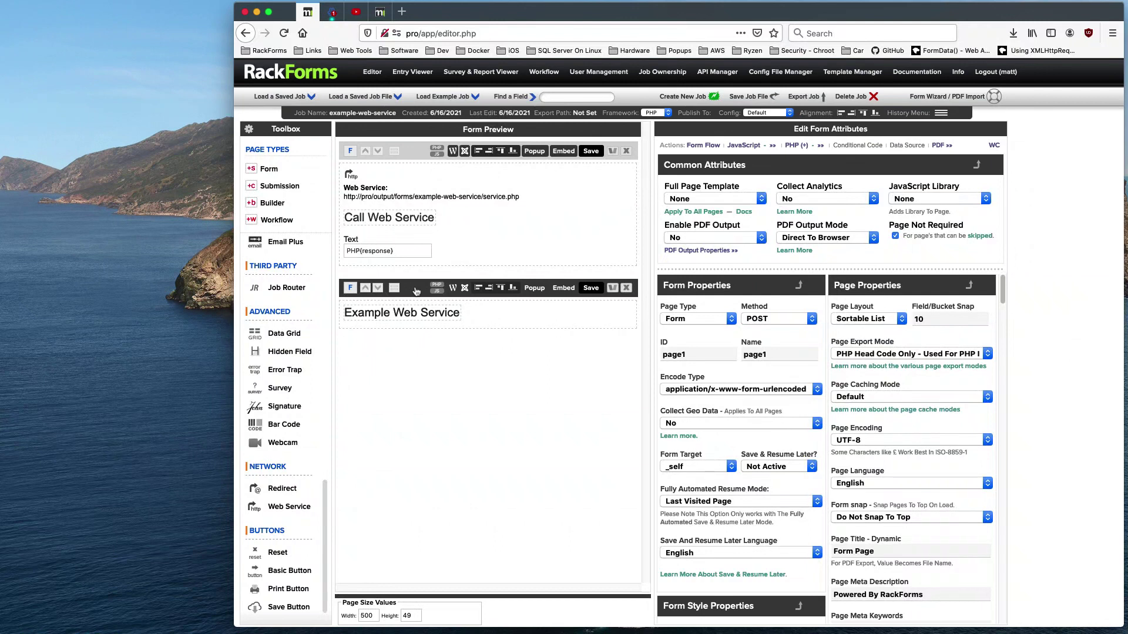
Keep the second page's export mode as PHP Head Code Only and open its Name-echoing PHP code
click(906, 355)
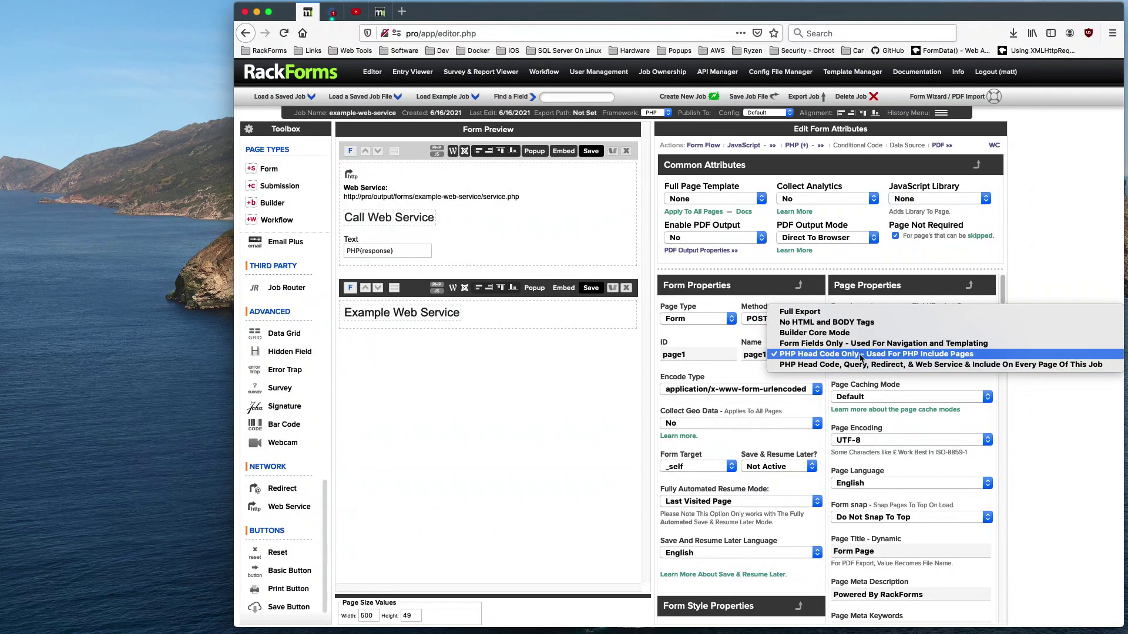
click(860, 354)
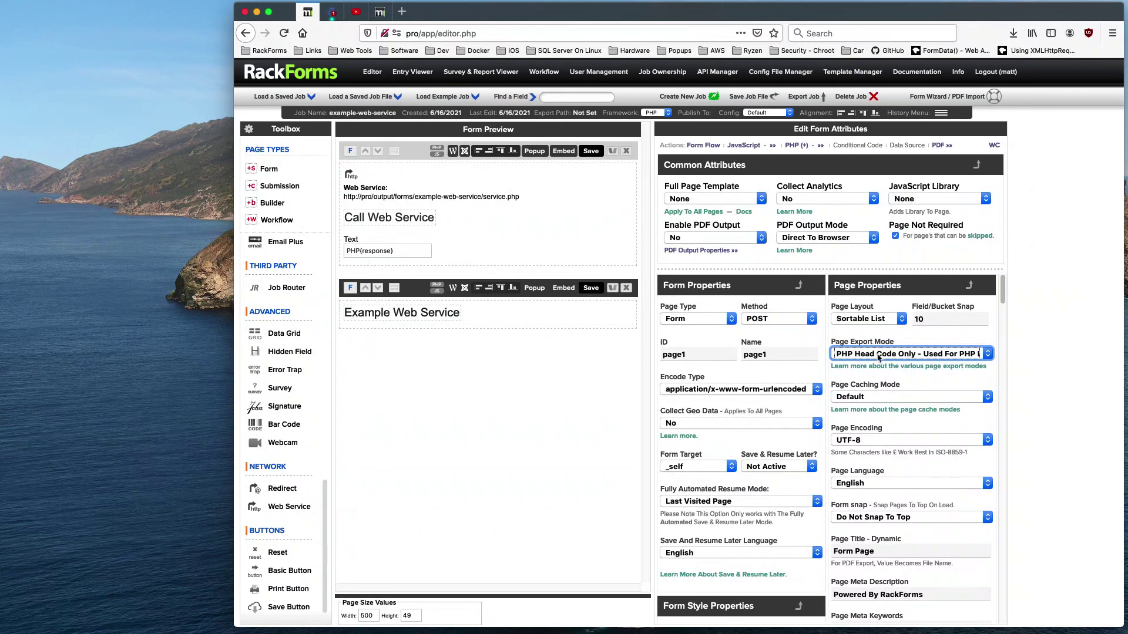
click(436, 287)
drag(497, 308, 536, 235)
click(504, 243)
Accept the PHP code and save the job to preview the output page in a new window
double_click(535, 243)
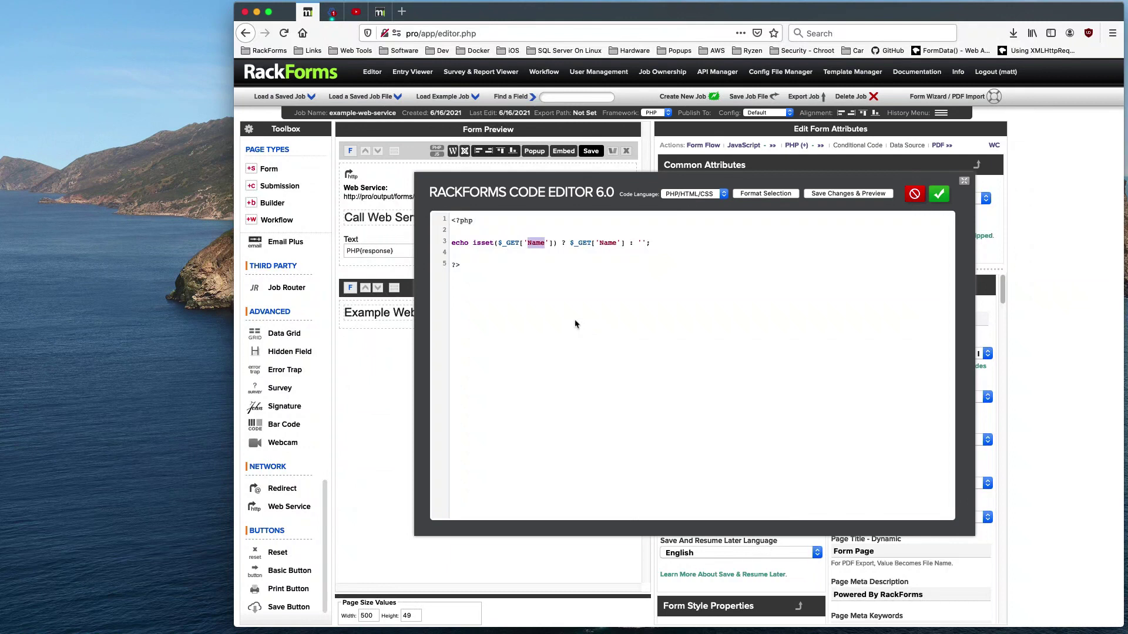
click(937, 195)
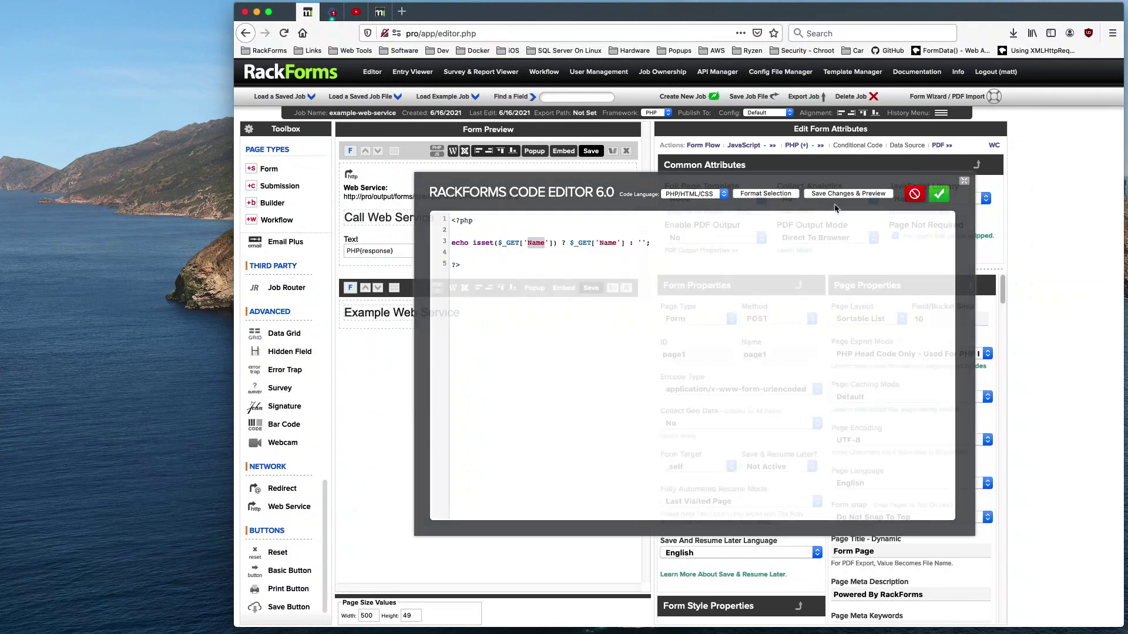
click(590, 287)
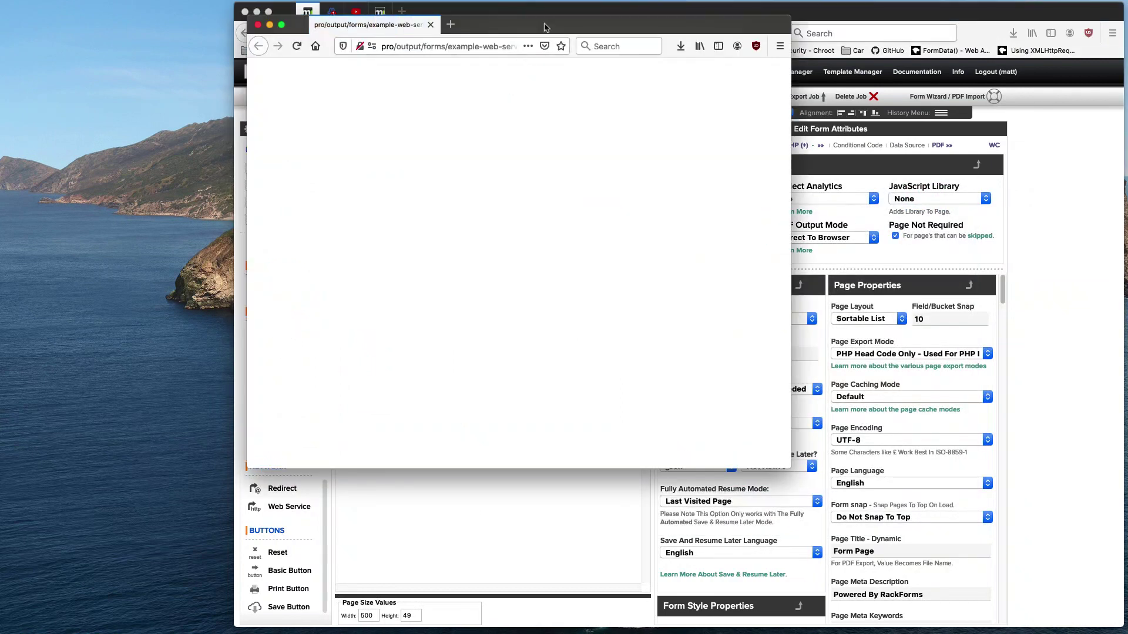
Enlarge the preview window and load service.php with a Name query value, which it echoes back
drag(570, 482, 907, 568)
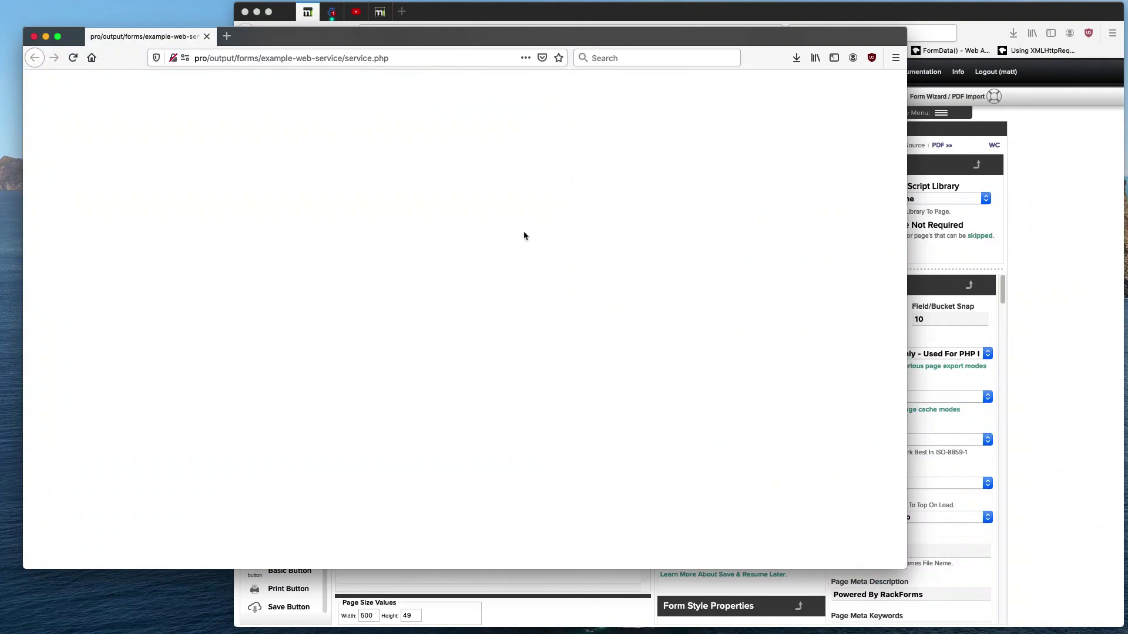
click(411, 57)
click(416, 58)
text(?Name=Matthew)
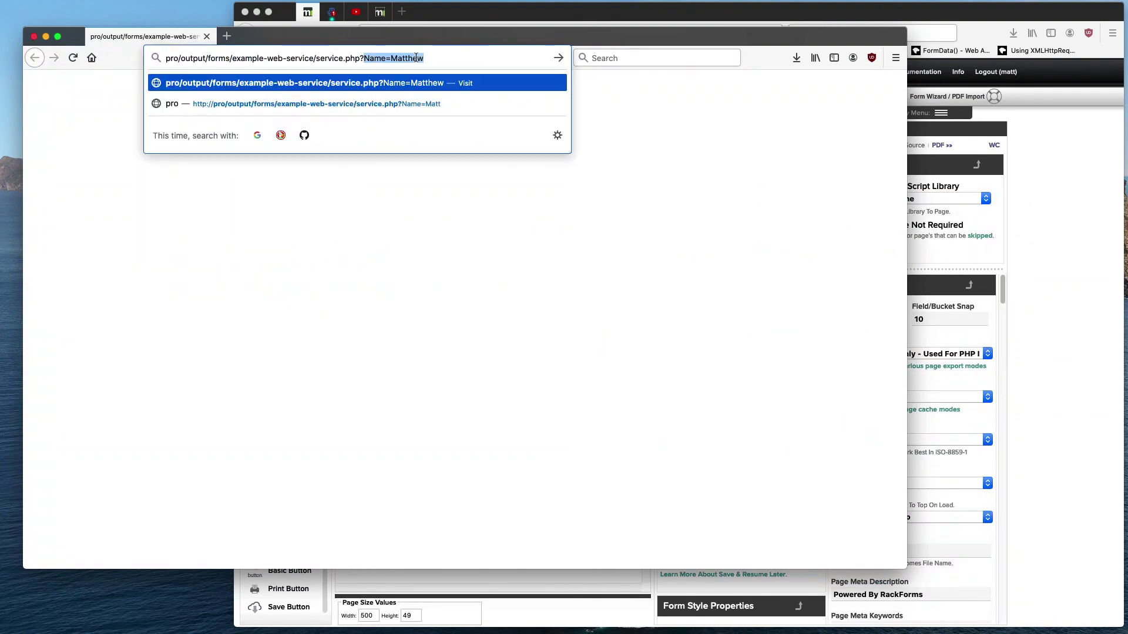
key(Return)
drag(84, 87, 26, 80)
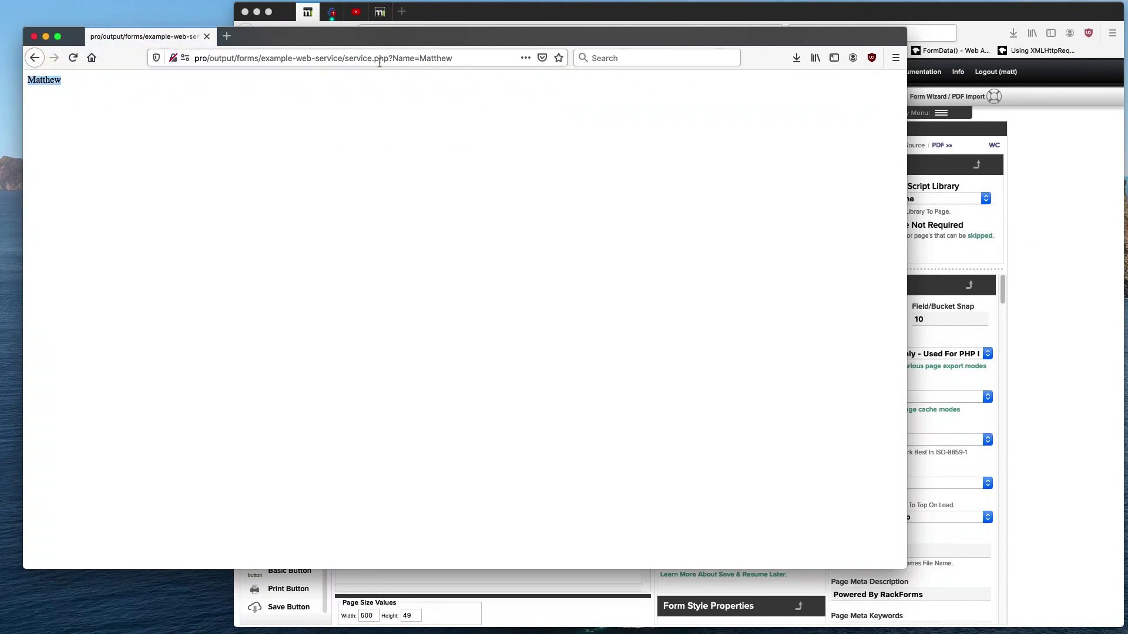
Shorten the name in the address, reload to see it echoed, then return to the RackForms first page
click(400, 57)
click(392, 57)
key(shift+End)
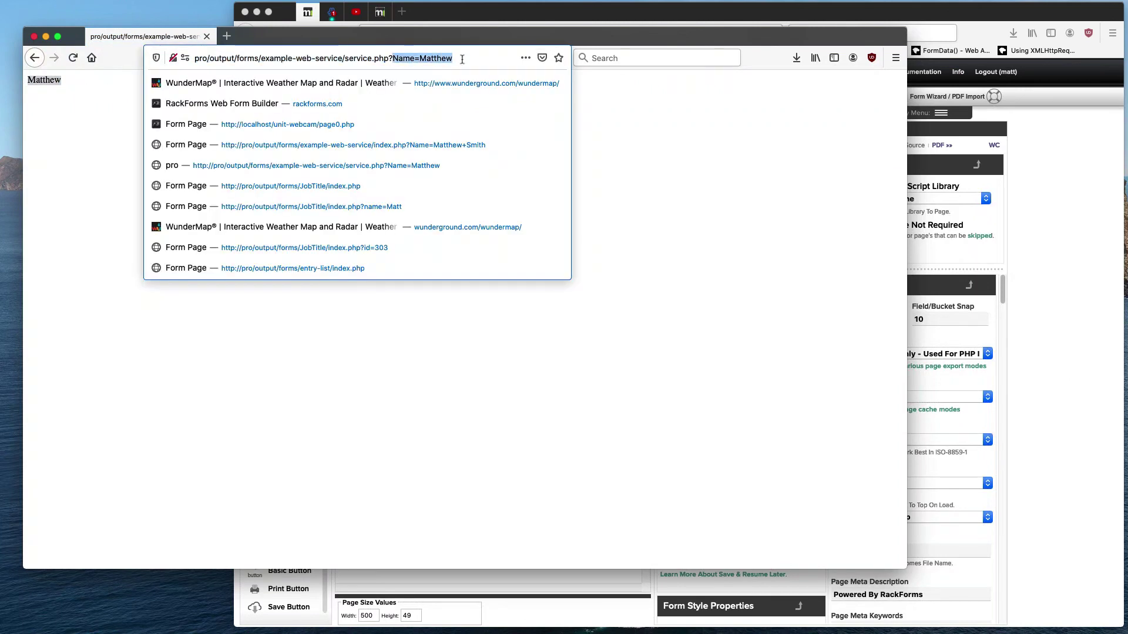
double_click(406, 59)
double_click(428, 58)
double_click(403, 58)
double_click(436, 59)
click(470, 59)
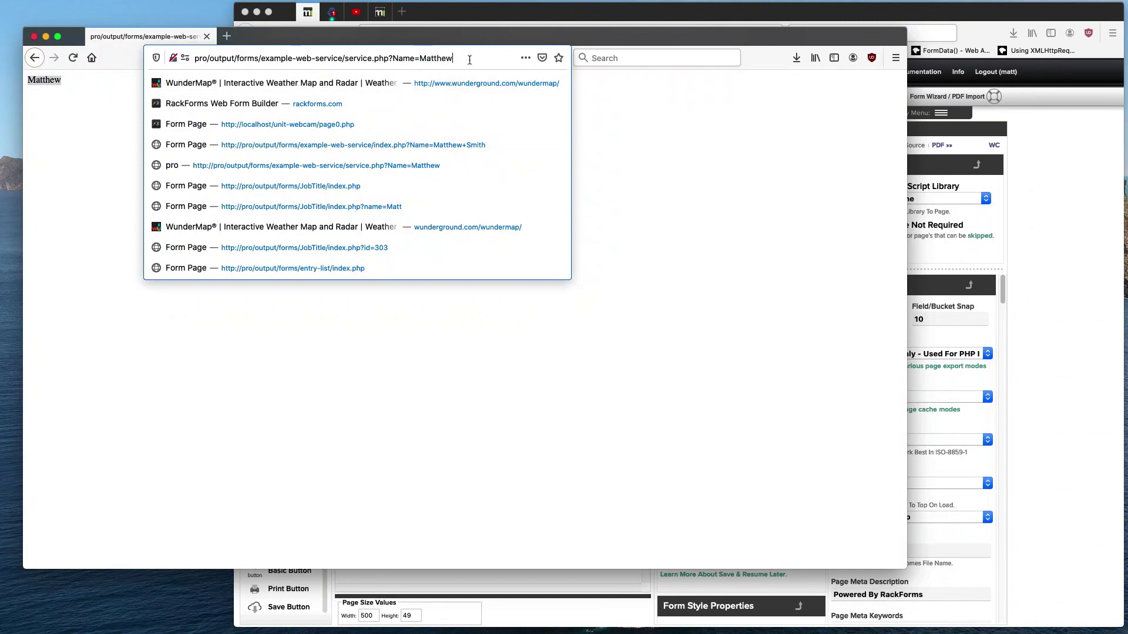
key(BackSpace)
key(BackSpace)
key(BackSpace)
key(Return)
drag(57, 87, 27, 80)
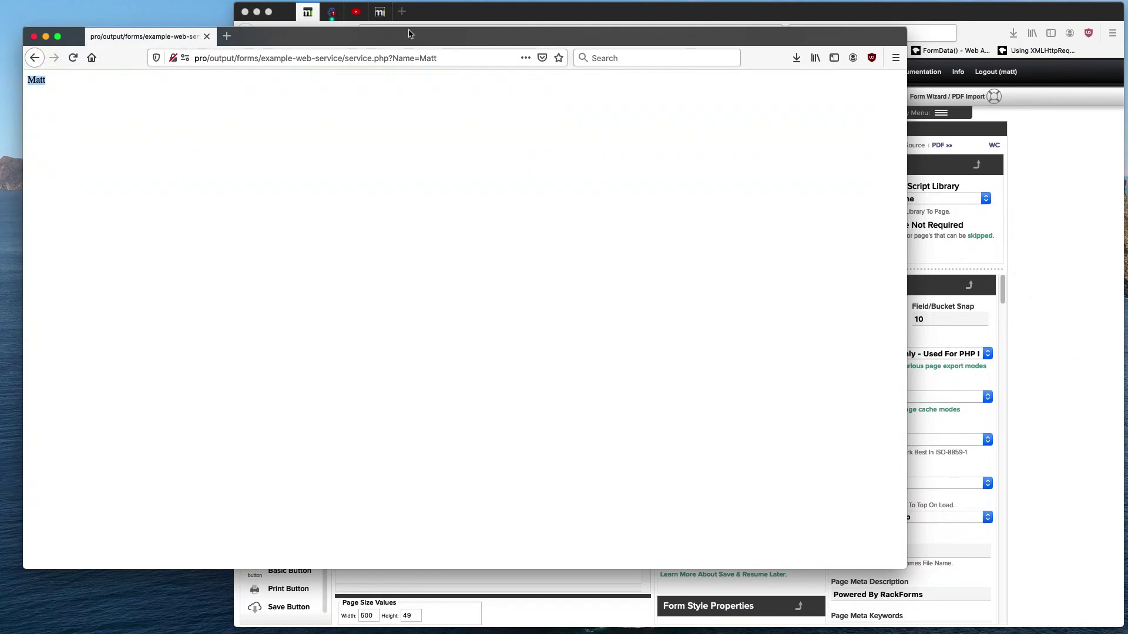
click(433, 11)
click(423, 157)
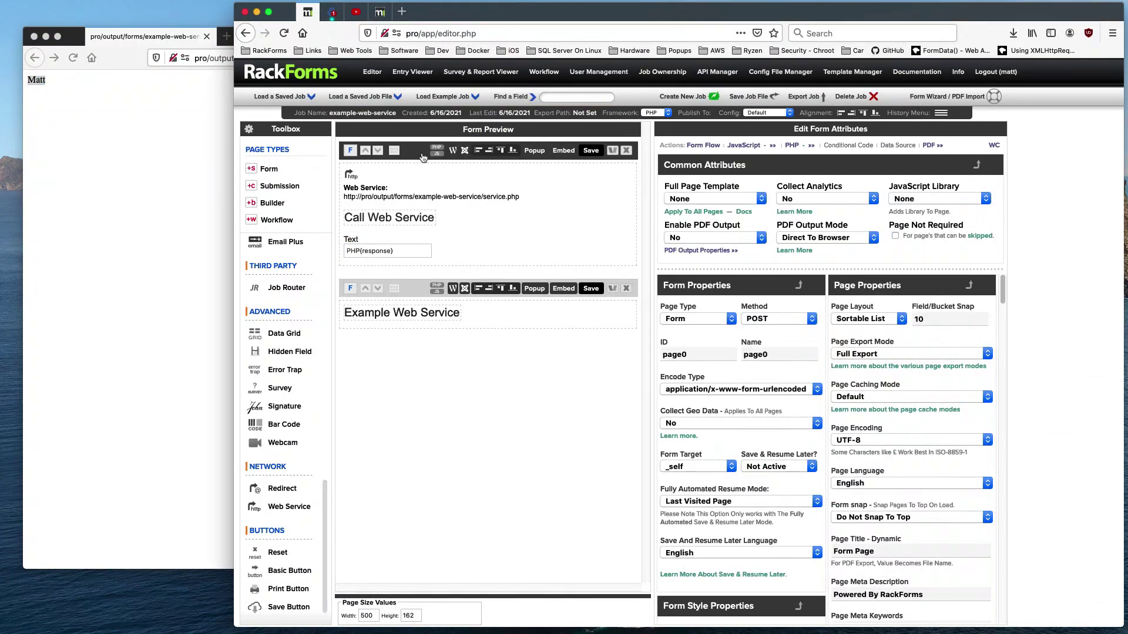
Inspect the Web Service element's GET file_get_contents() method and its service.php HTTP URL
click(382, 188)
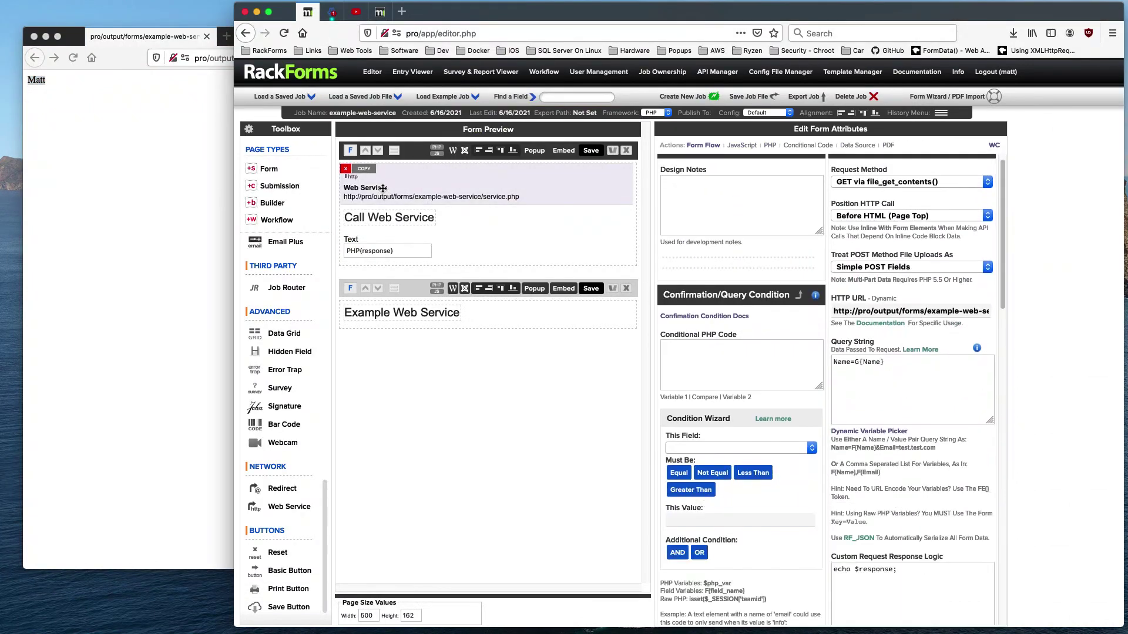
click(417, 292)
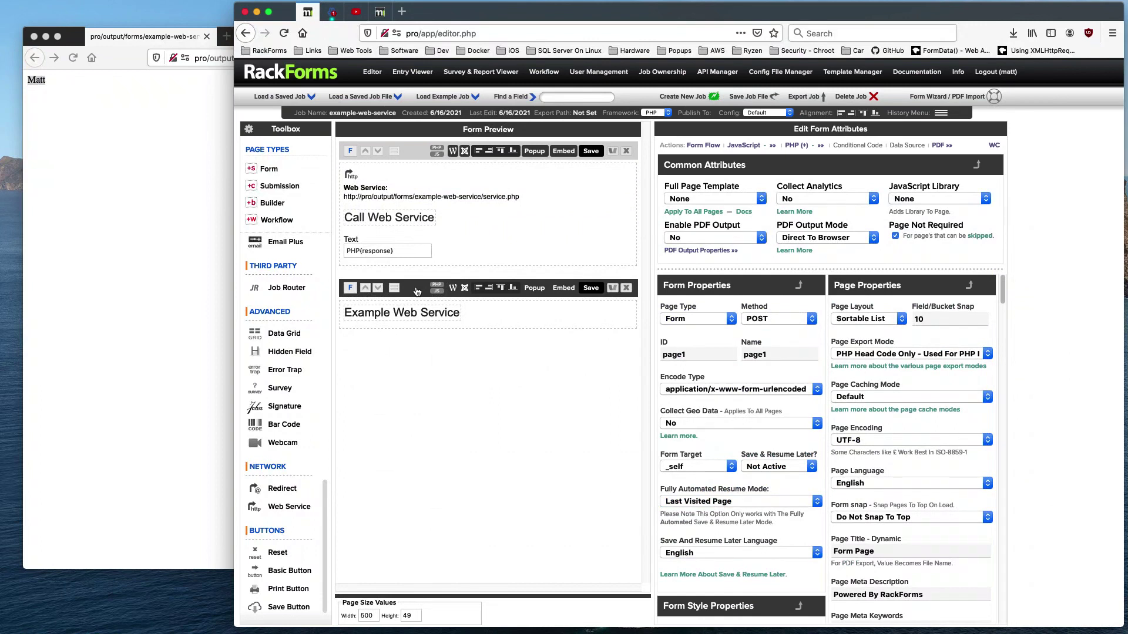
click(412, 188)
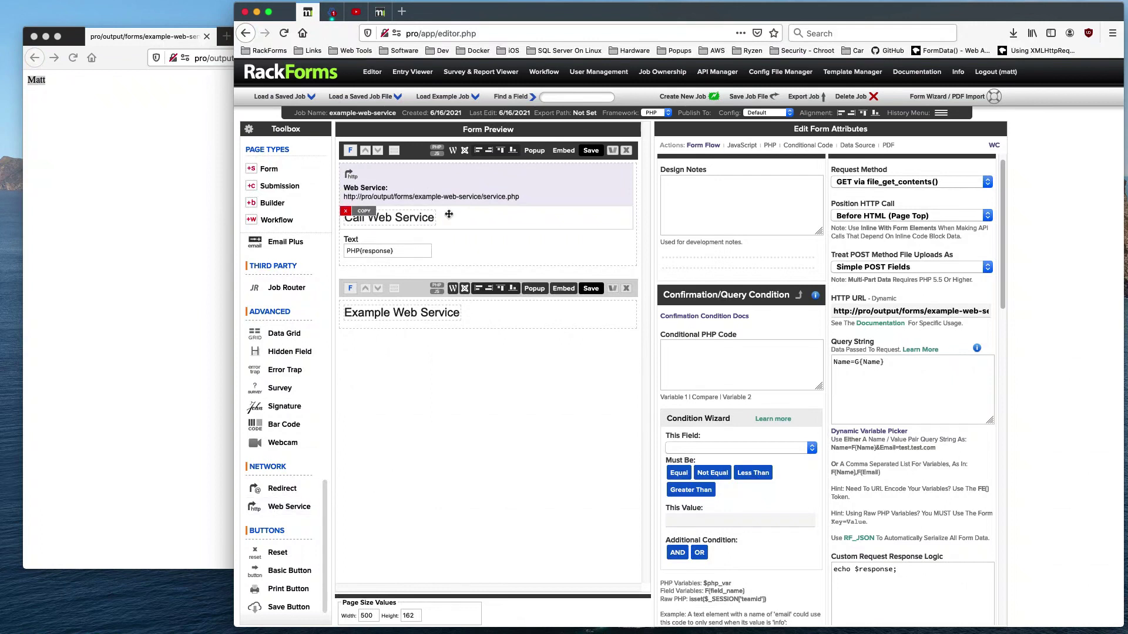
click(886, 313)
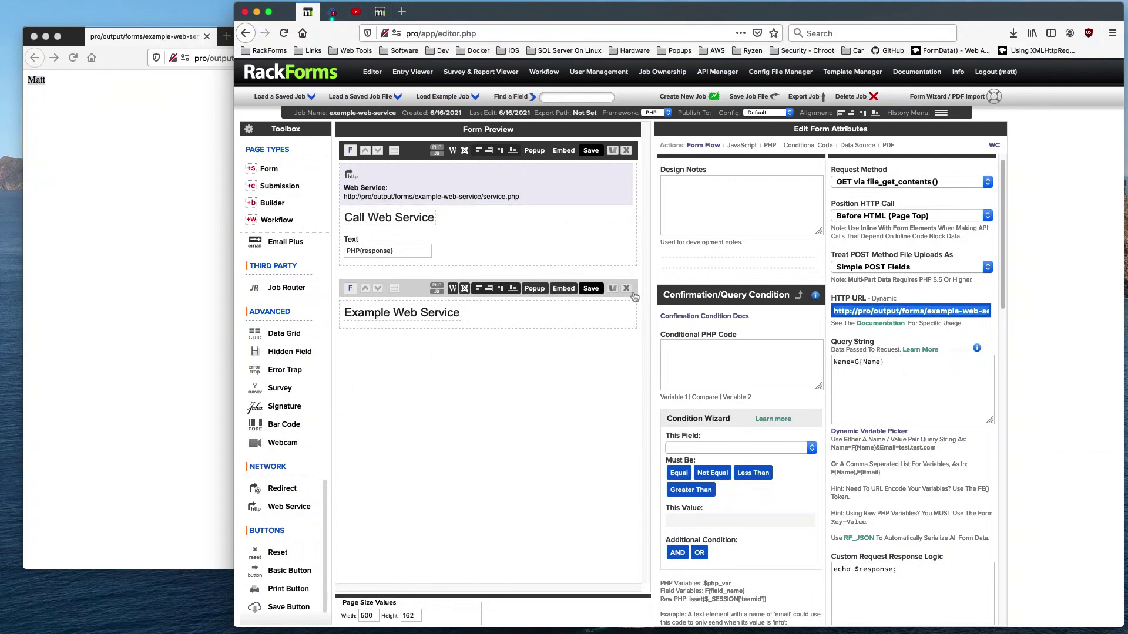
click(156, 182)
key(ctrl+c)
key(ctrl+l)
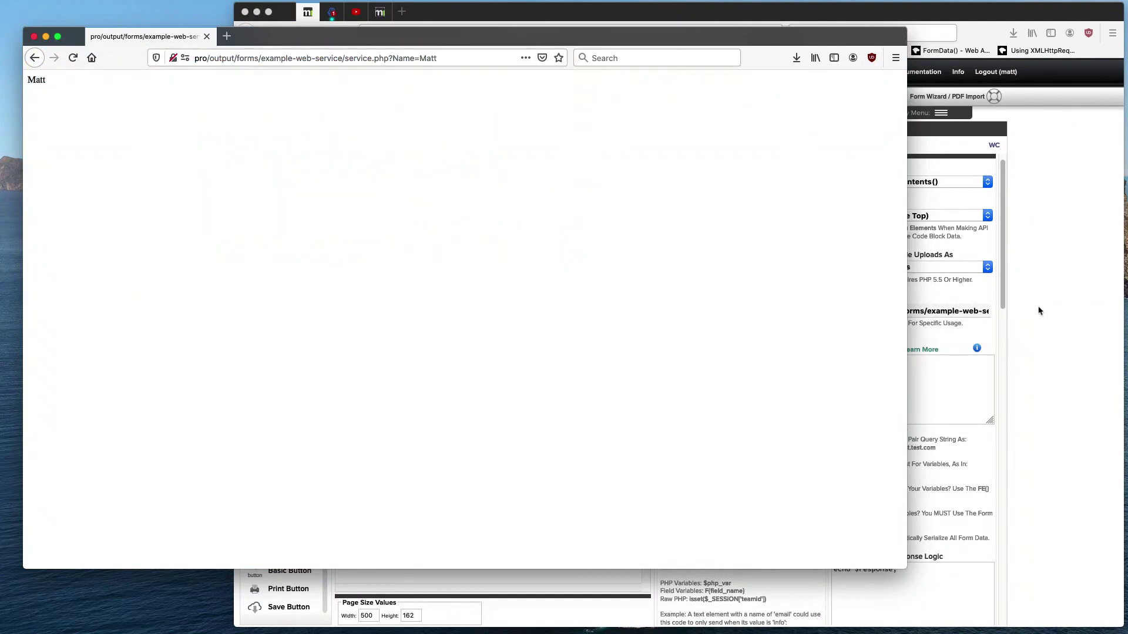
click(950, 311)
key(ctrl+v)
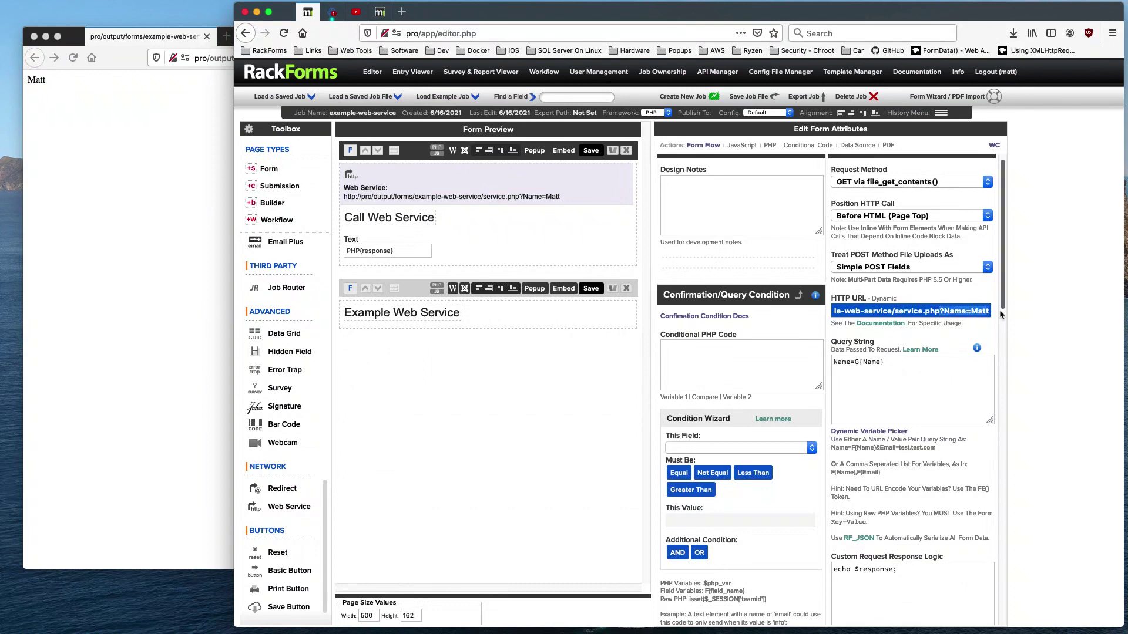
key(BackSpace)
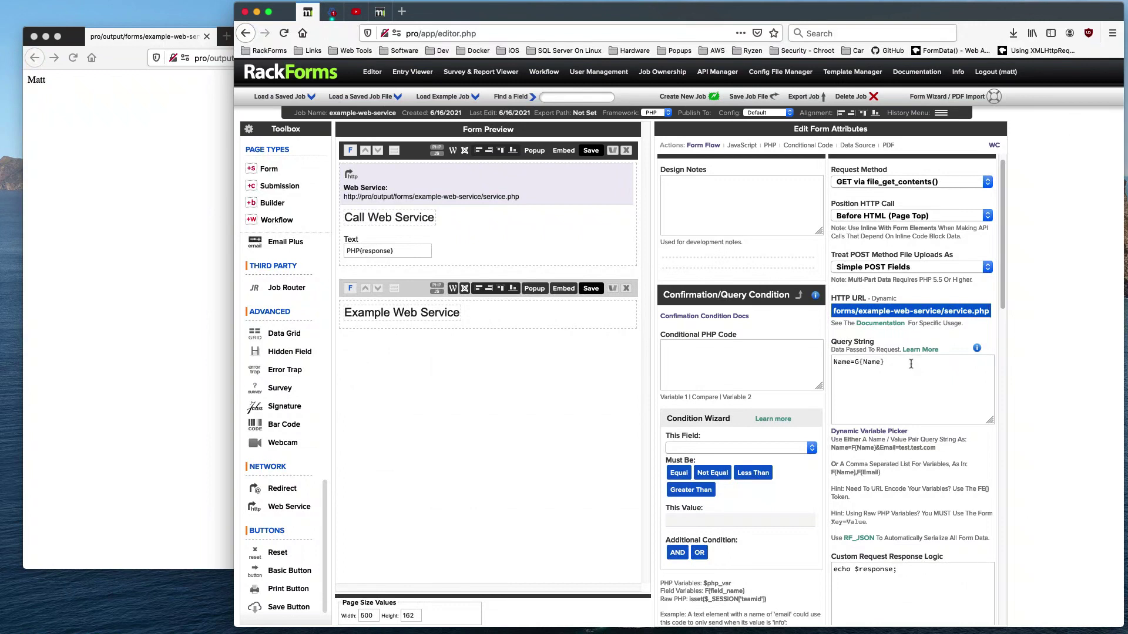
drag(909, 363, 855, 362)
click(734, 341)
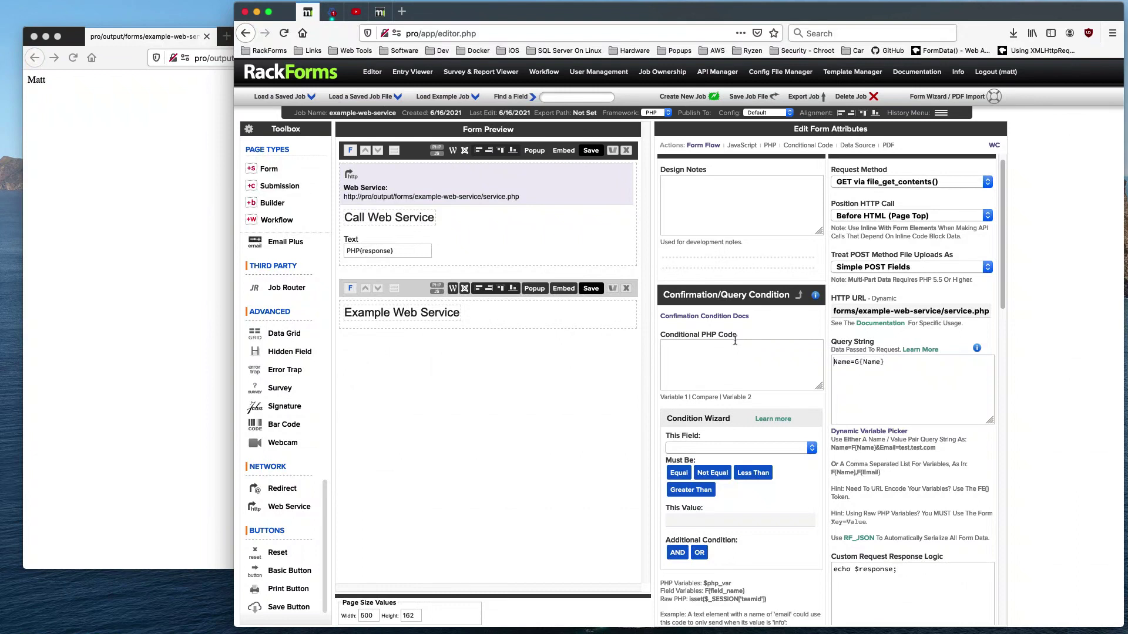
Compare the query string's Name= key with the Name parameter in the preview address
double_click(844, 363)
click(176, 178)
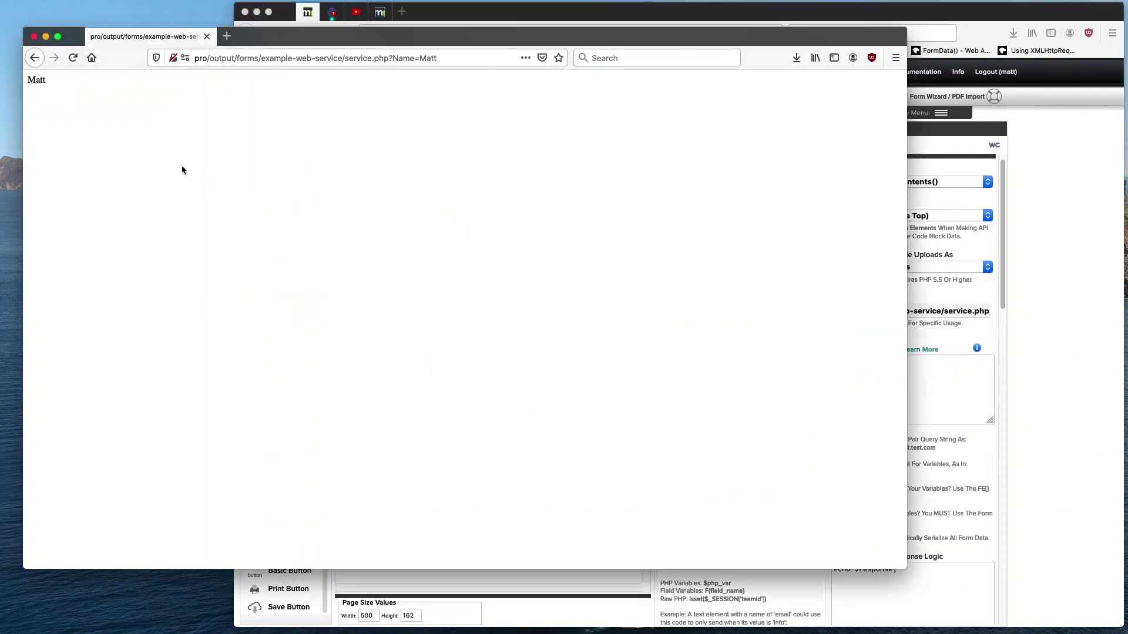
double_click(401, 58)
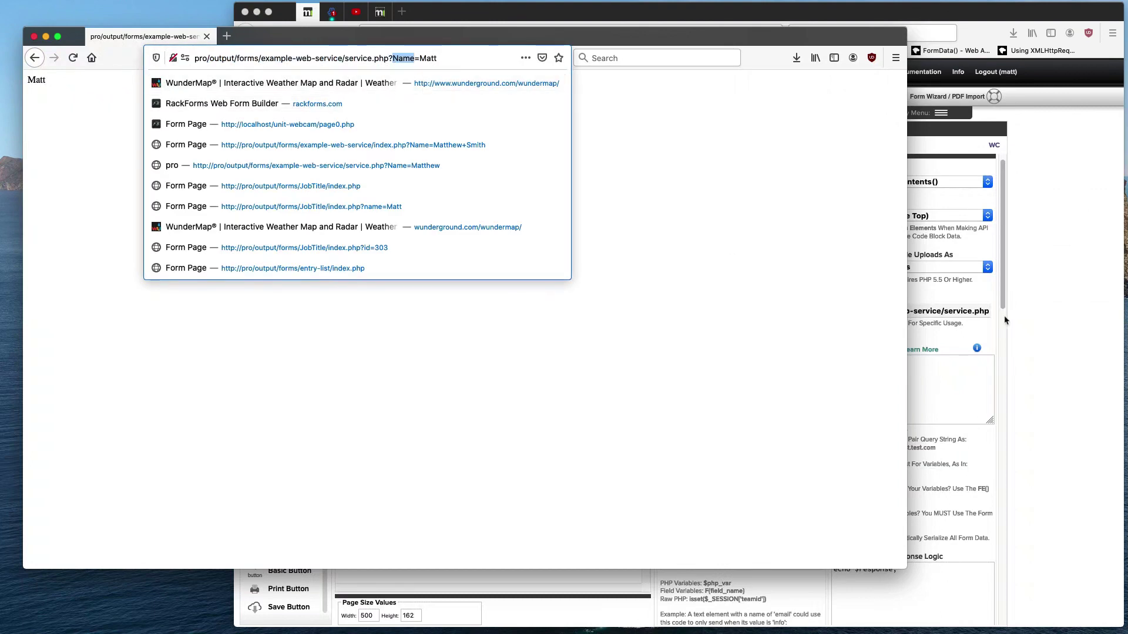
click(1034, 322)
click(859, 367)
double_click(841, 363)
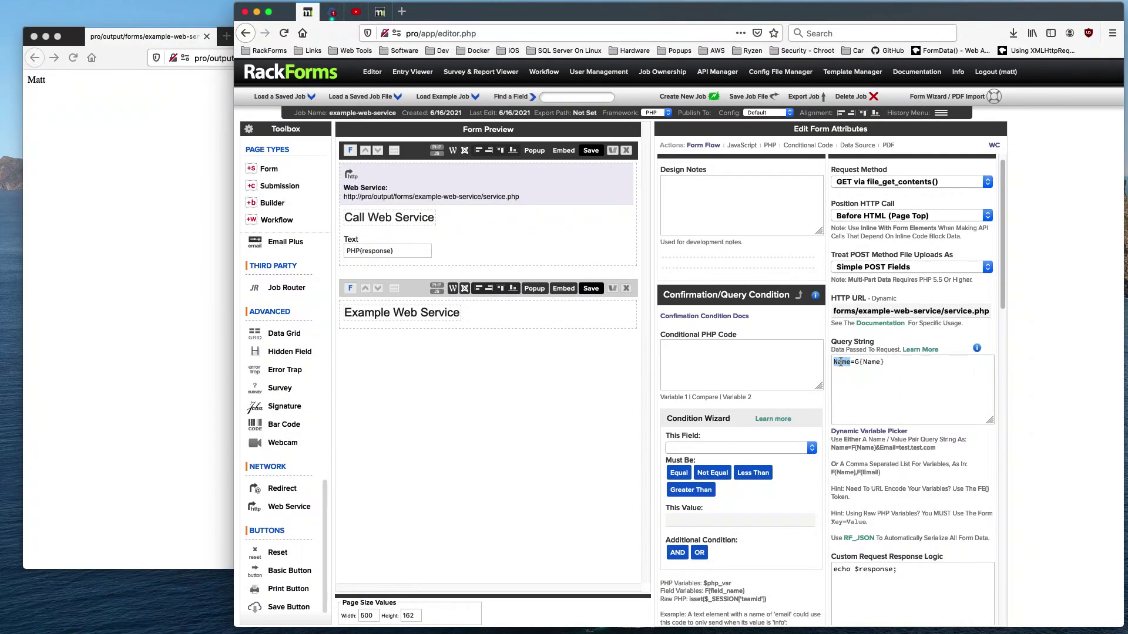
drag(855, 364, 806, 359)
click(213, 176)
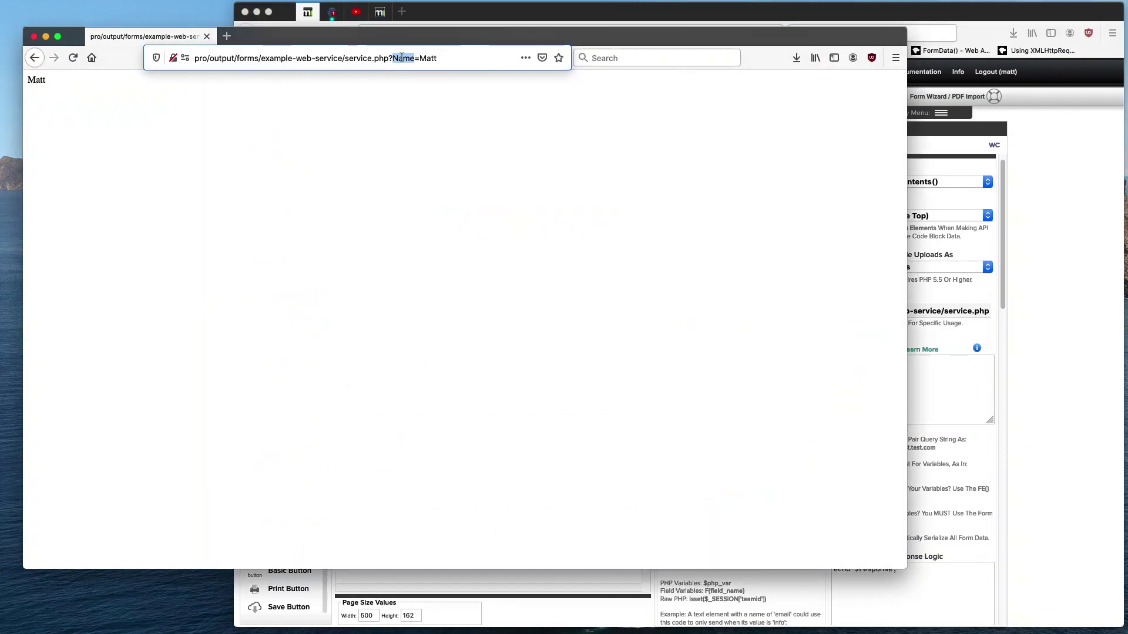
click(404, 58)
drag(418, 58, 393, 57)
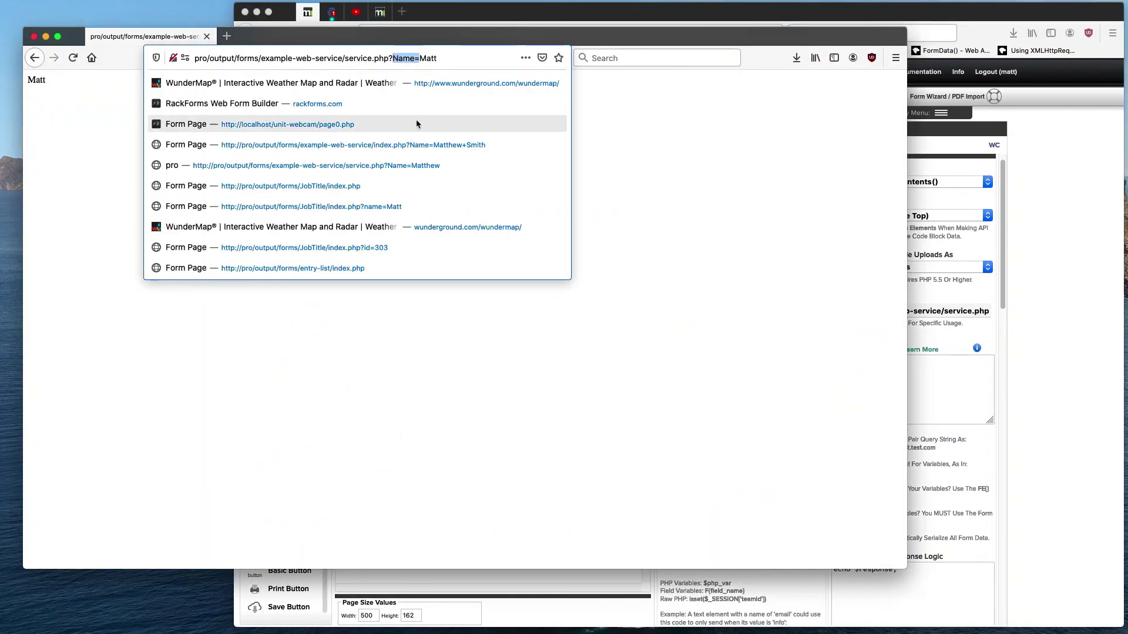
click(1006, 294)
click(858, 362)
Try replacing G{Name} with a literal name, then undo to restore G{Name}
drag(855, 362, 904, 363)
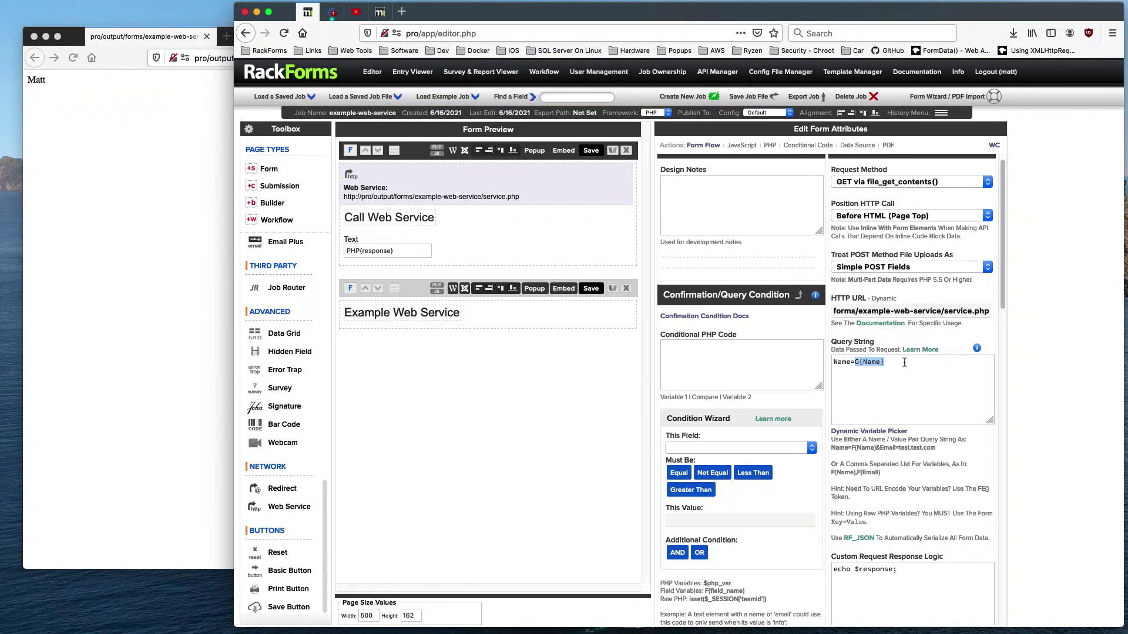
text(Matt)
key(super+z)
click(895, 382)
click(859, 361)
Match the G{Name} token to the address's Name parameter and review the echo $response; logic
mouse_move(978, 346)
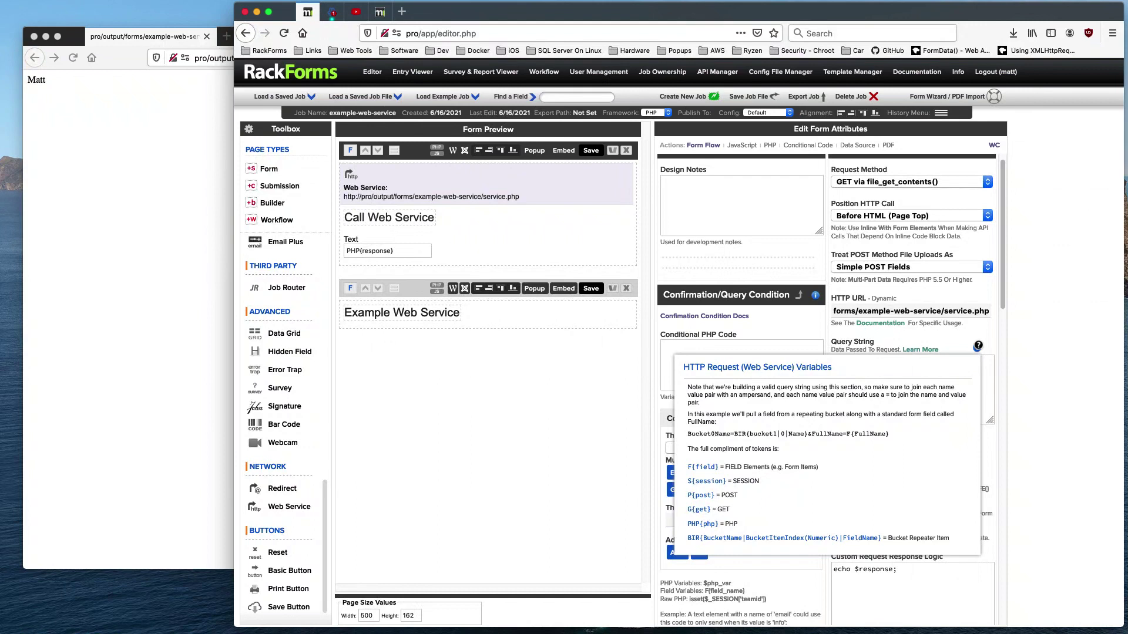
click(220, 210)
click(404, 50)
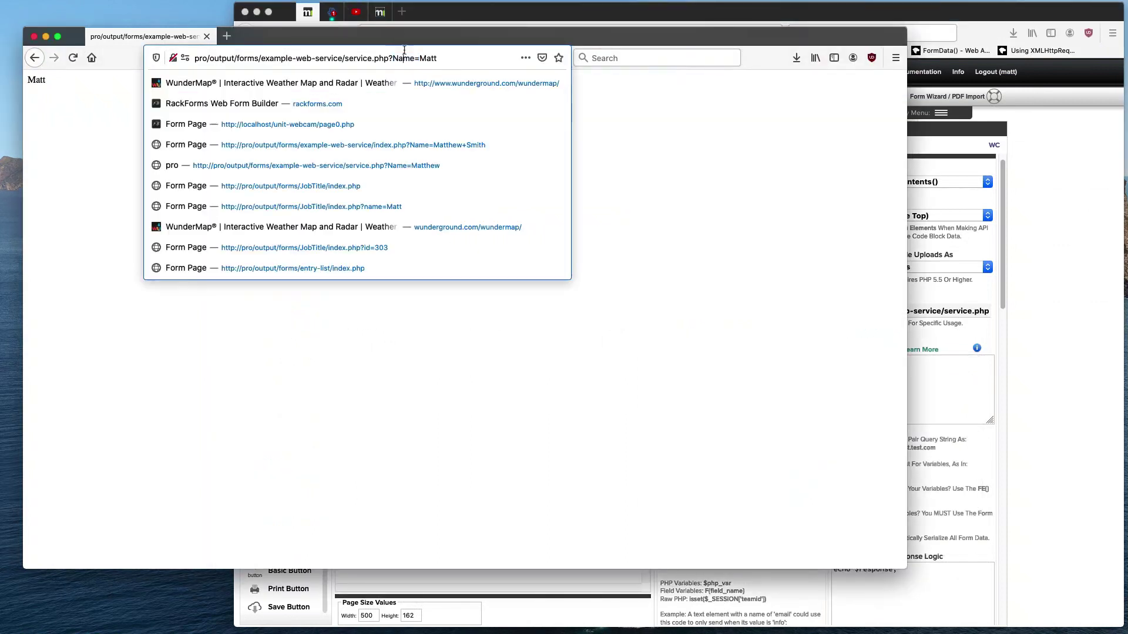
double_click(404, 61)
click(1007, 296)
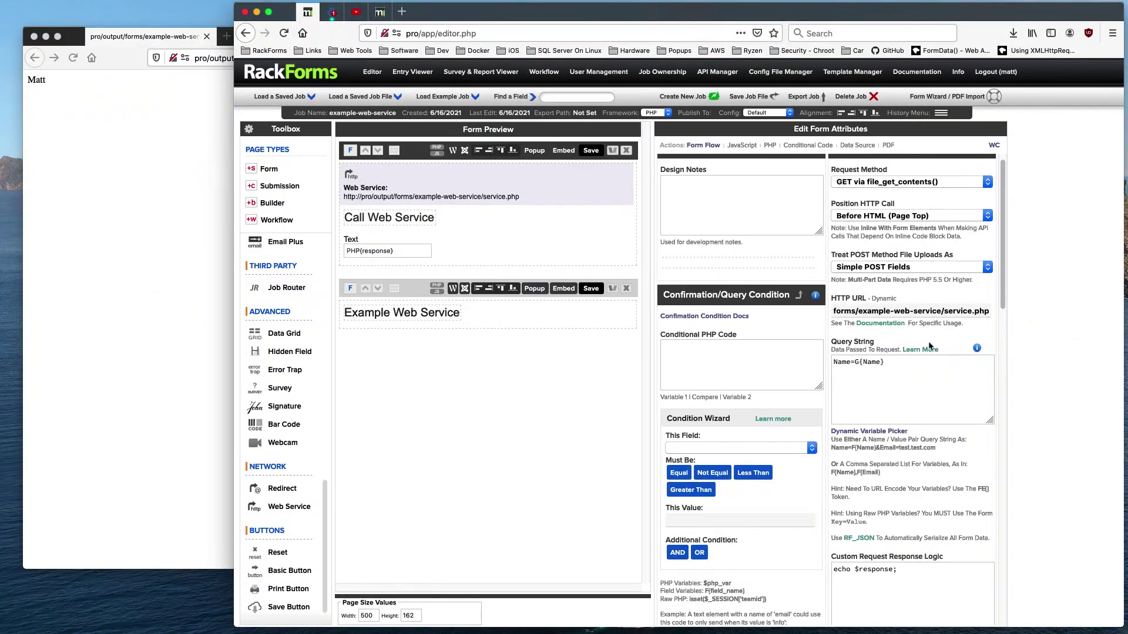
double_click(841, 362)
drag(854, 363, 884, 362)
double_click(868, 363)
drag(926, 569, 797, 557)
click(796, 558)
drag(898, 570, 766, 555)
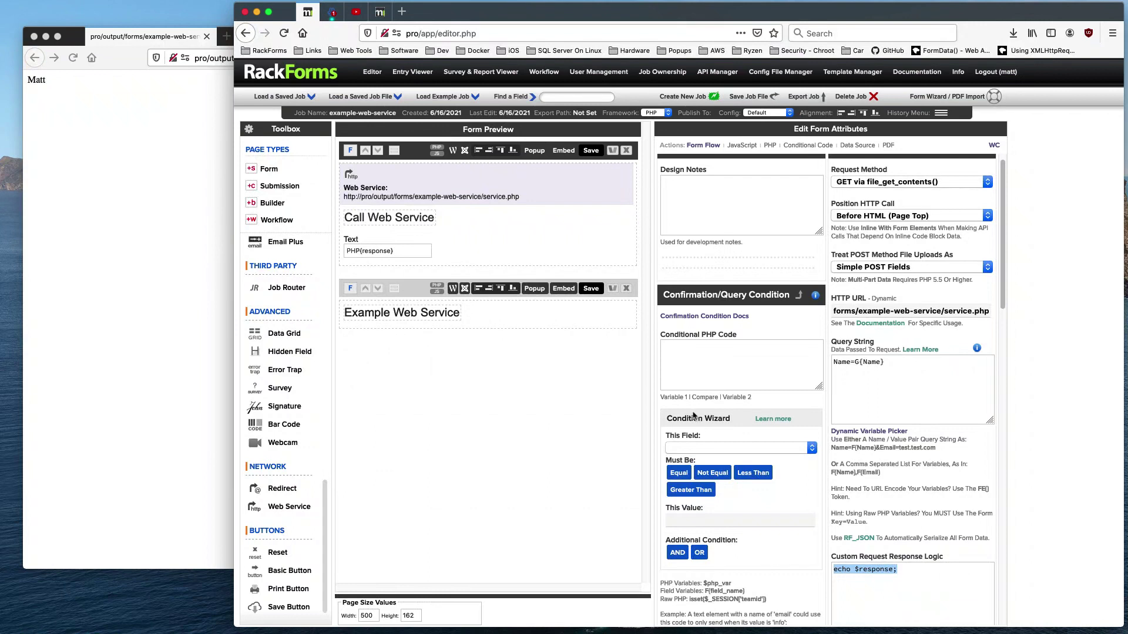
Check the Text field's PHP{response} default and open a live form preview, moved and widened
click(464, 244)
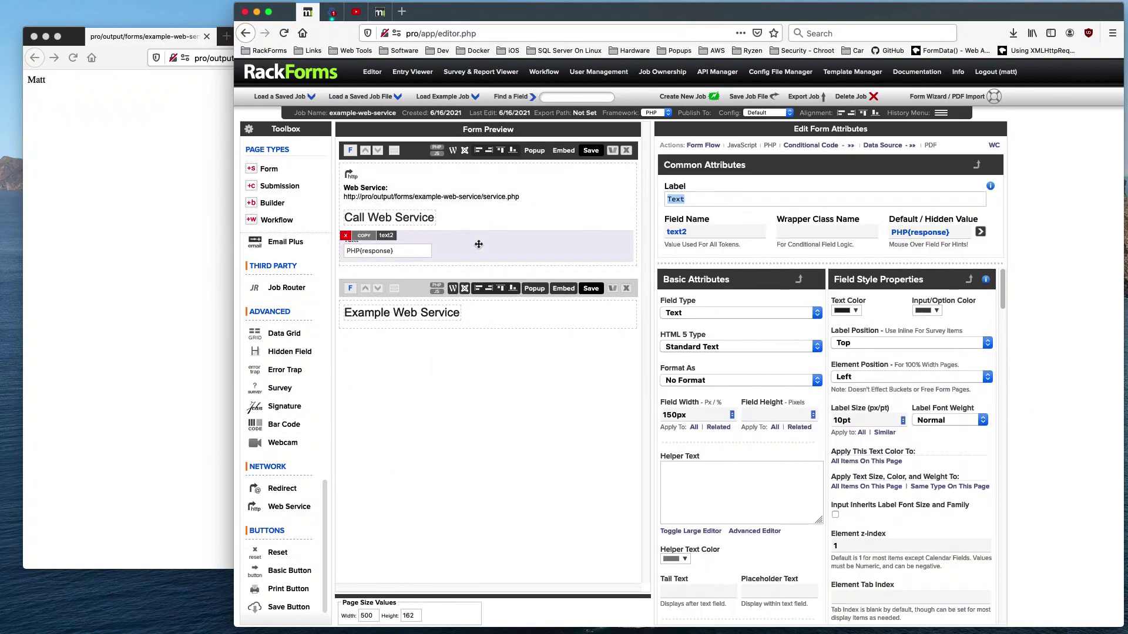
click(903, 226)
mouse_move(903, 227)
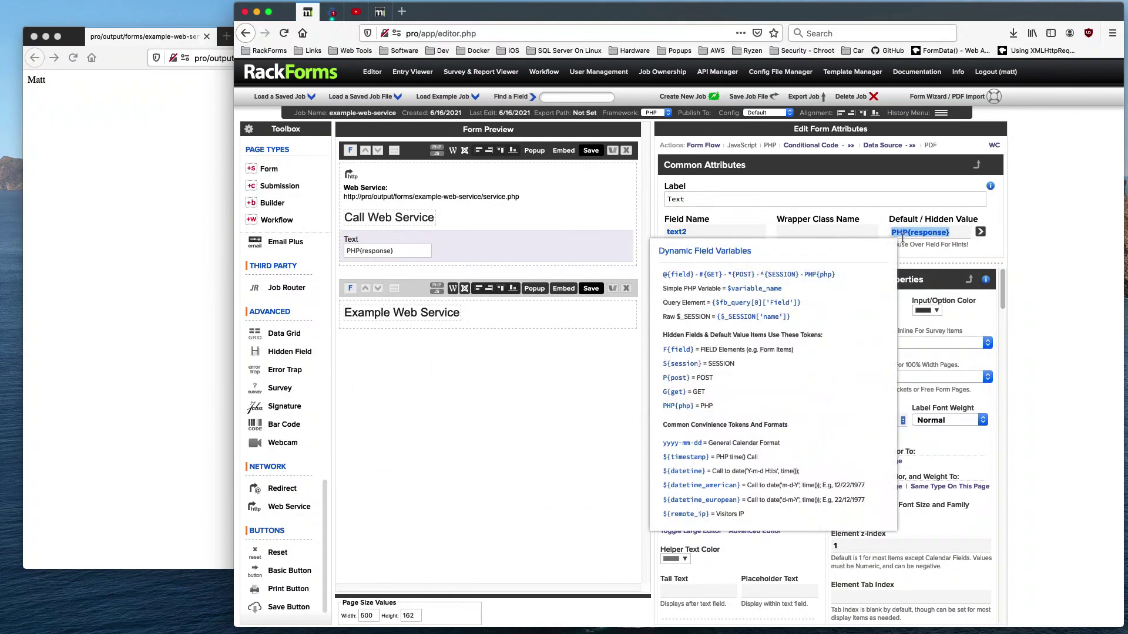
click(534, 151)
drag(505, 29, 262, 108)
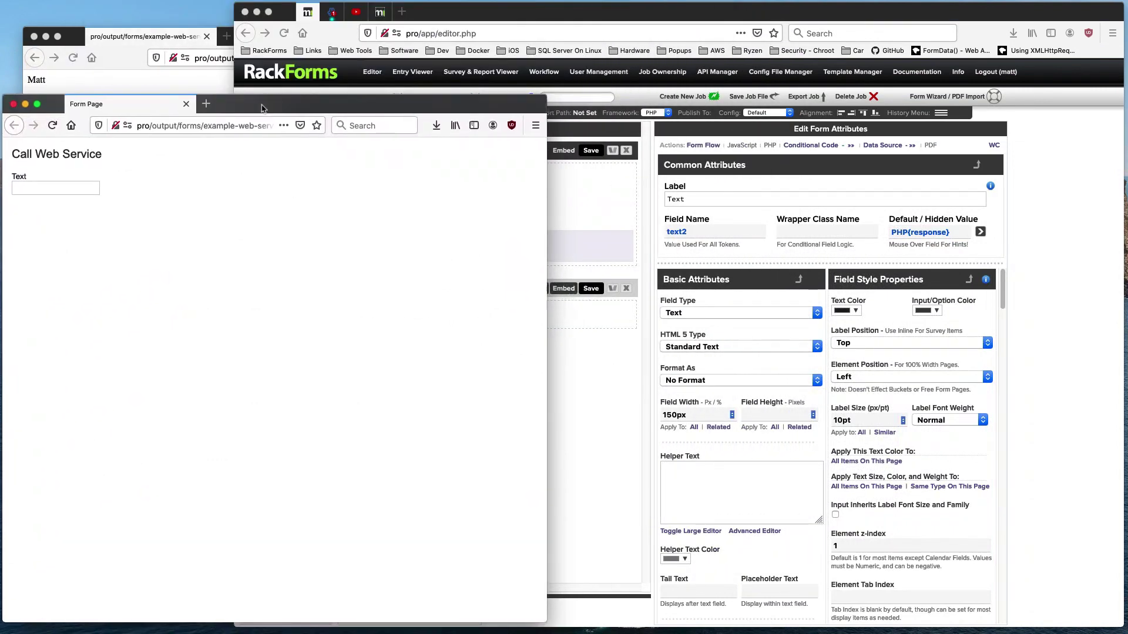
drag(541, 620, 821, 621)
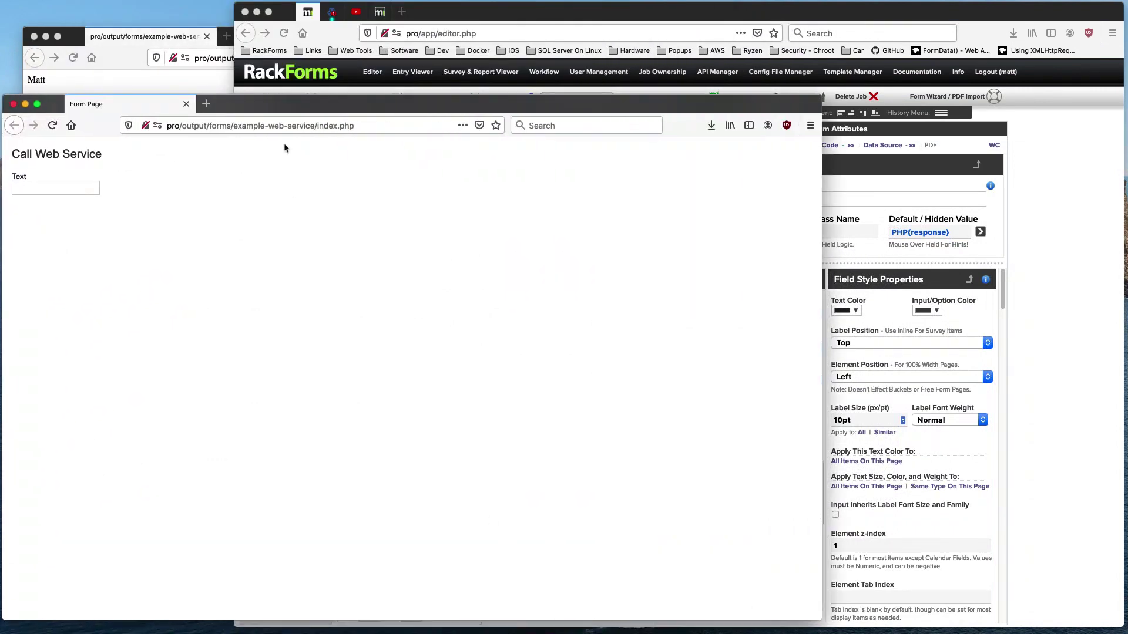
Copy the Name query from the service.php address onto the form preview's URL
click(220, 81)
click(418, 58)
drag(389, 58, 450, 58)
key(ctrl+c)
click(20, 246)
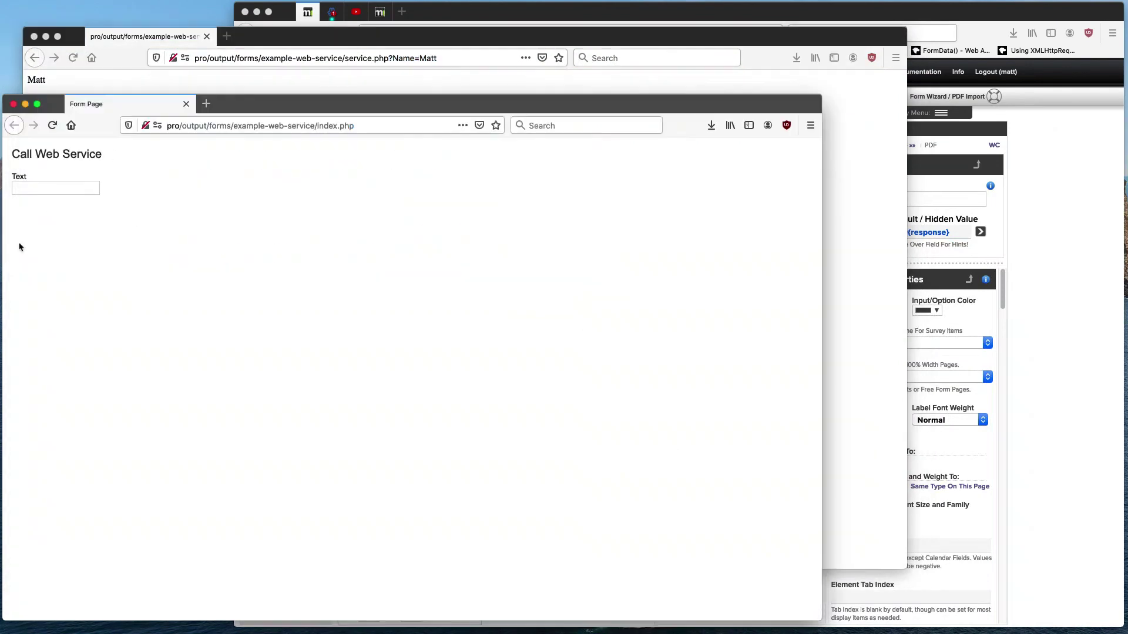
click(389, 126)
click(389, 126)
key(ctrl+v)
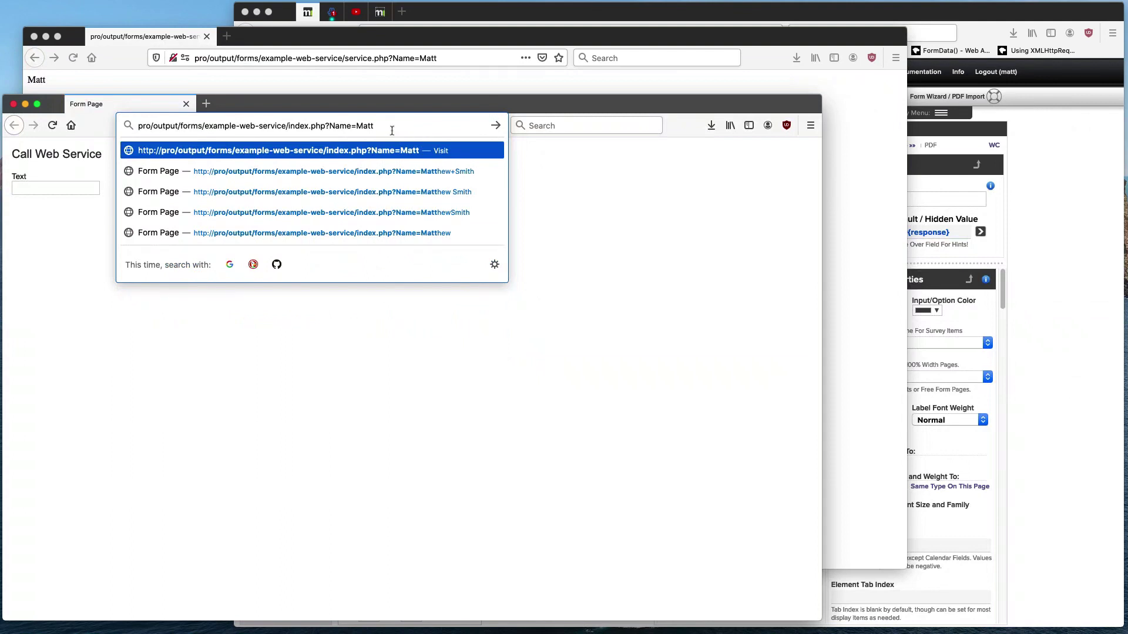
Recheck the Name=G{Name} query string and echo $response; logic, then refocus the preview address
click(944, 175)
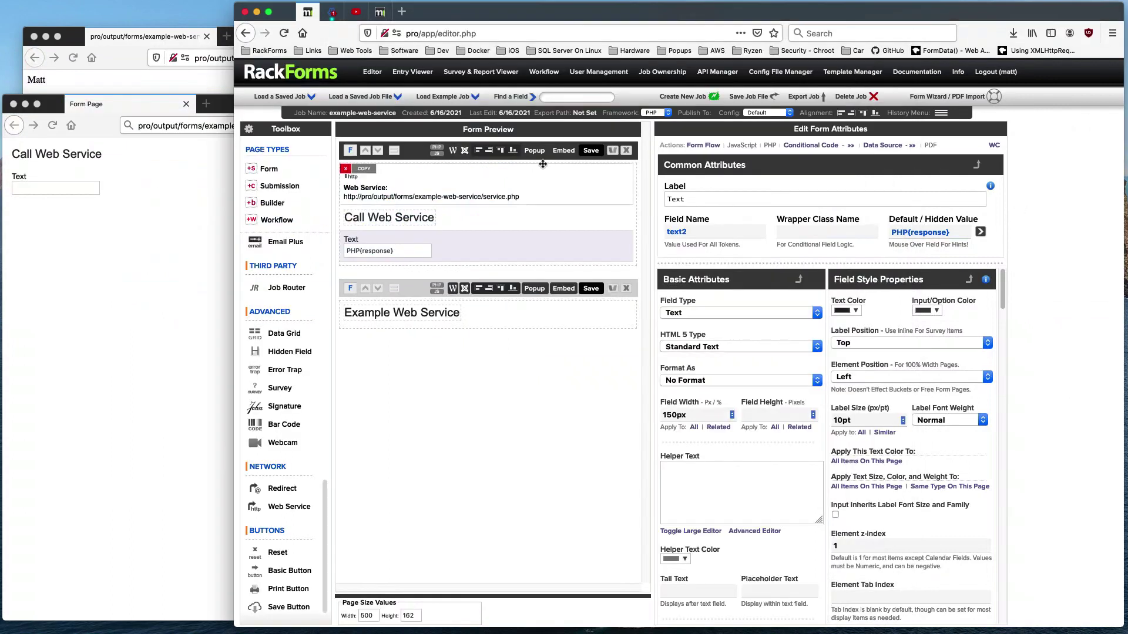
click(456, 194)
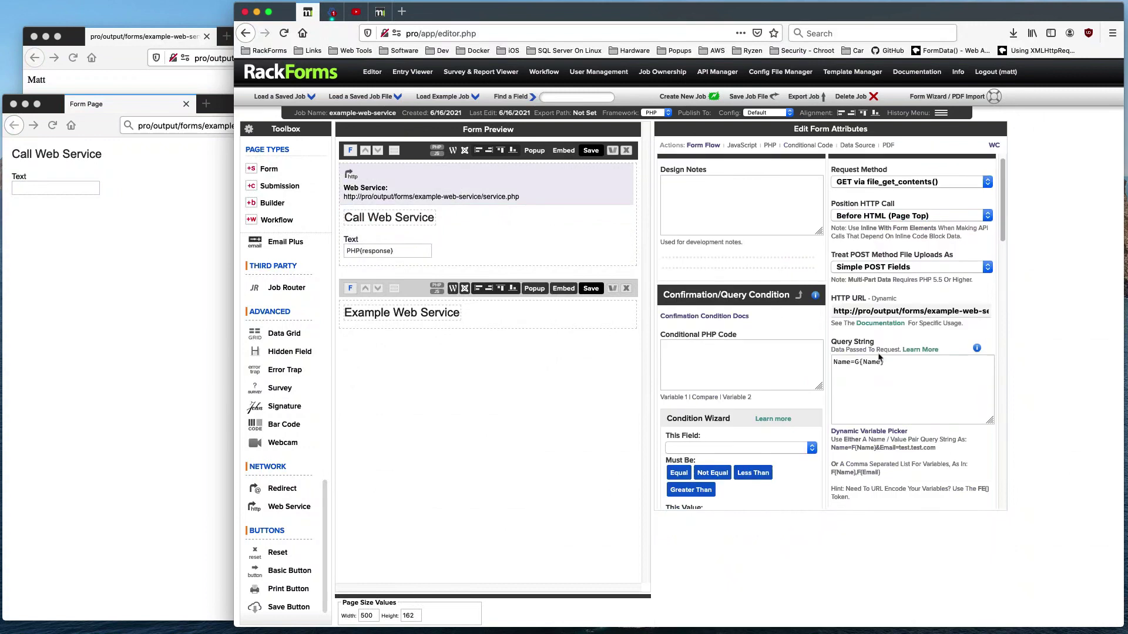
drag(892, 364, 804, 352)
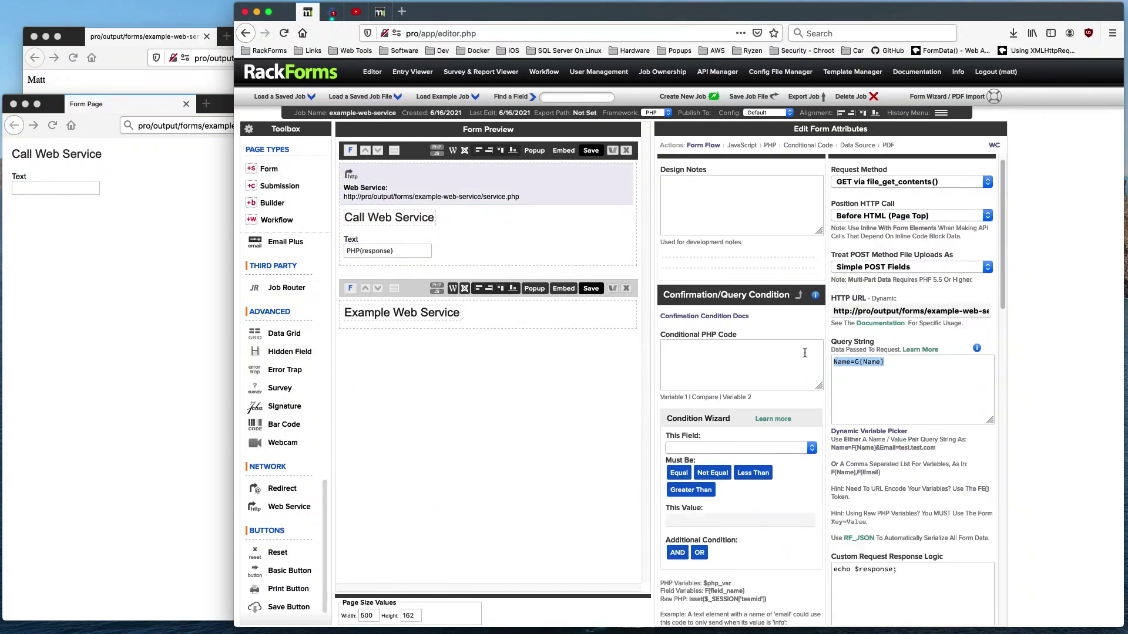
drag(921, 572, 774, 564)
click(774, 564)
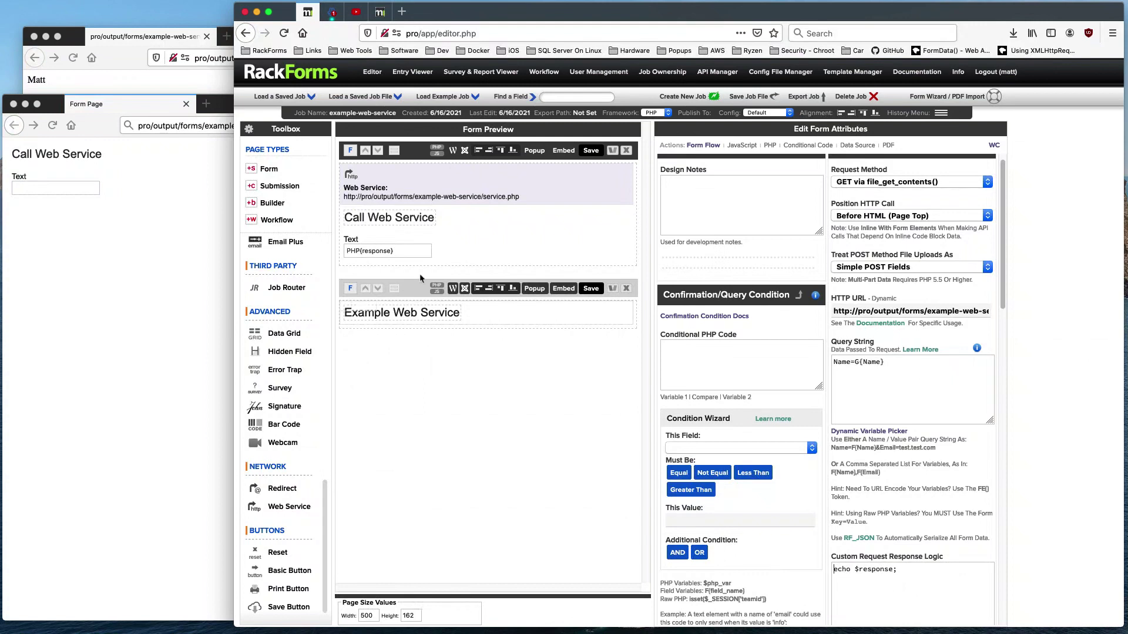
mouse_move(386, 254)
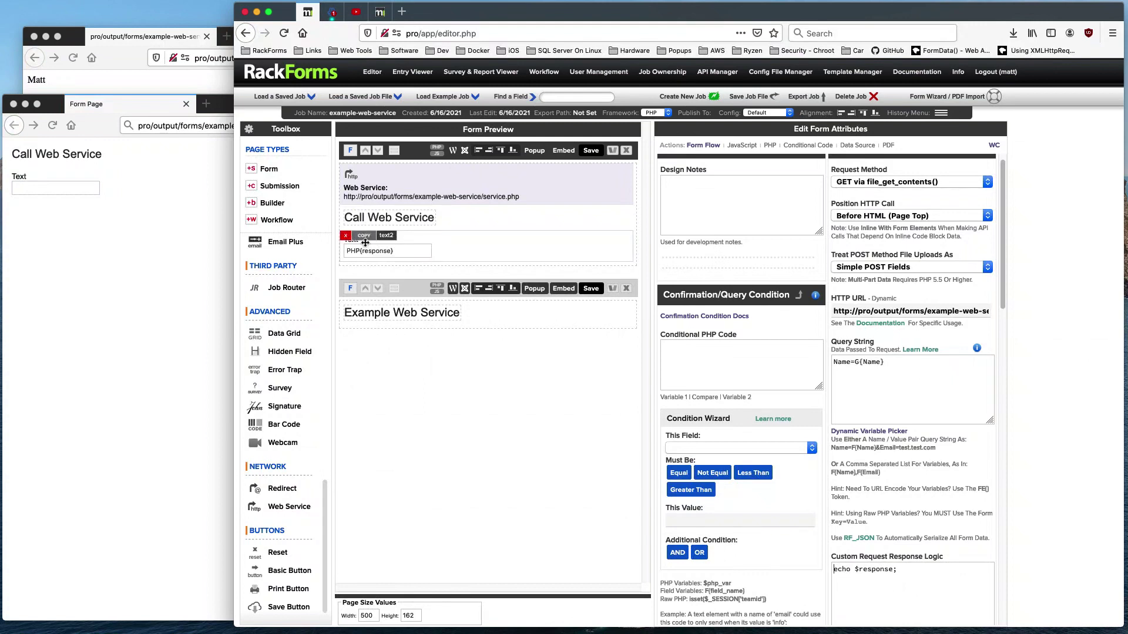
click(171, 217)
click(385, 126)
Load the preview with the Name query, showing the name above the form and in the Text field
key(Return)
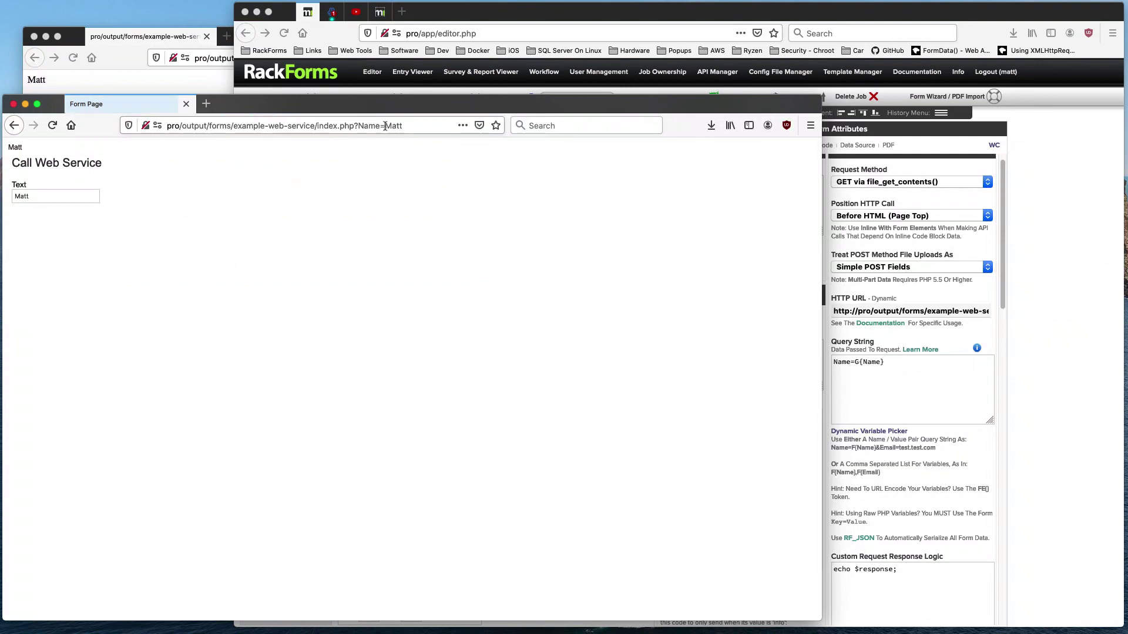
double_click(8, 148)
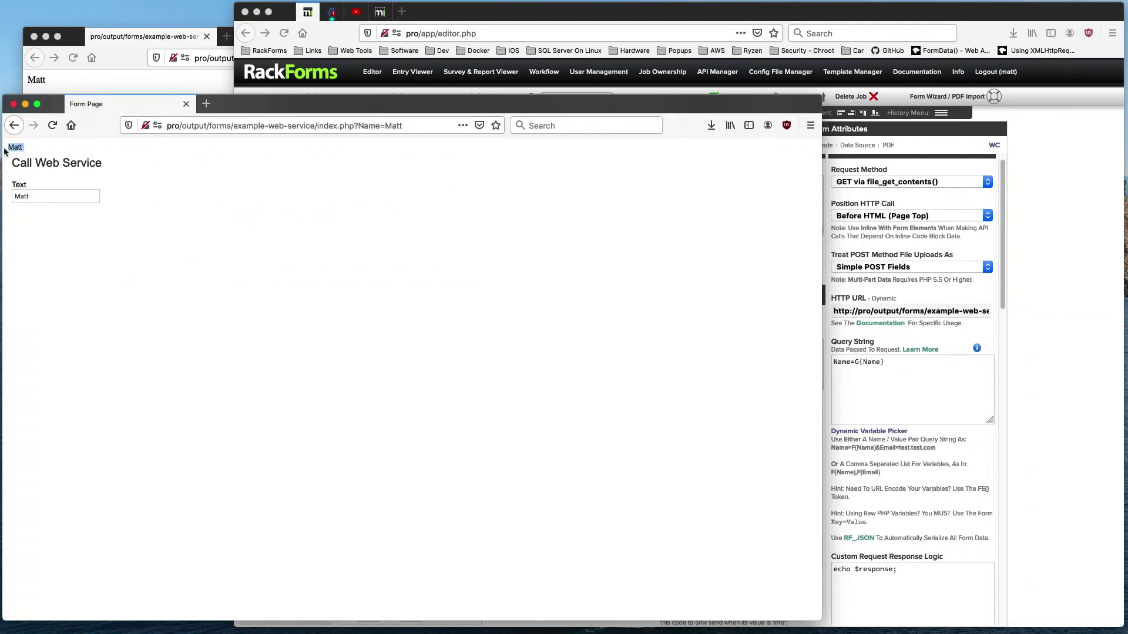
double_click(33, 197)
Extend the name to a full name, reload, and confirm it fills the Text field
click(433, 126)
text(Grdinic)
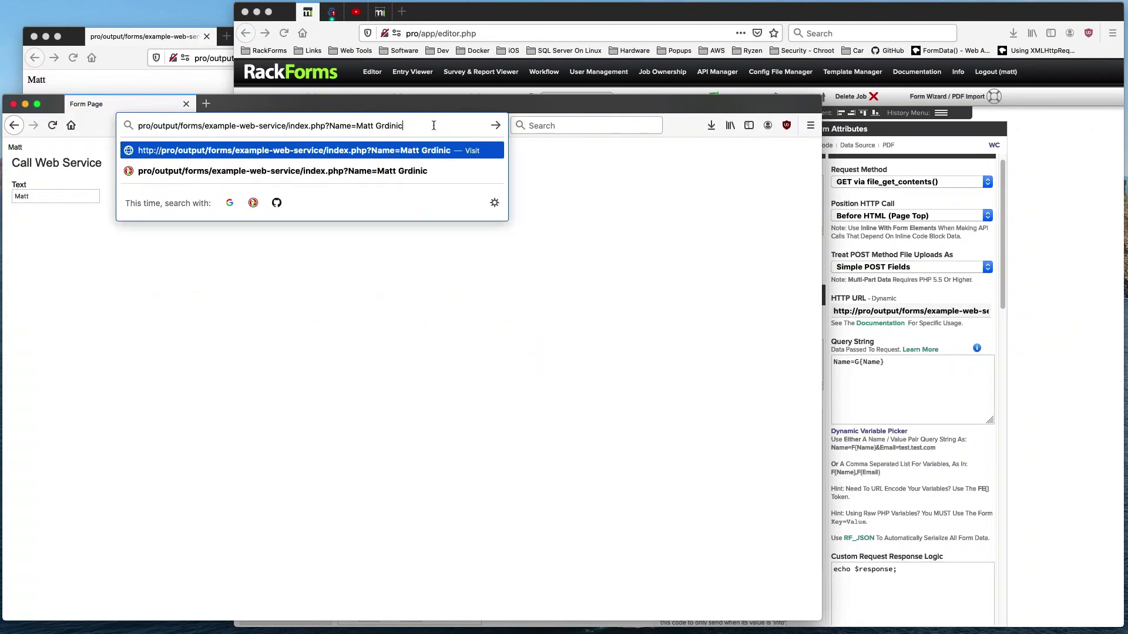
key(Return)
drag(76, 198, 3, 198)
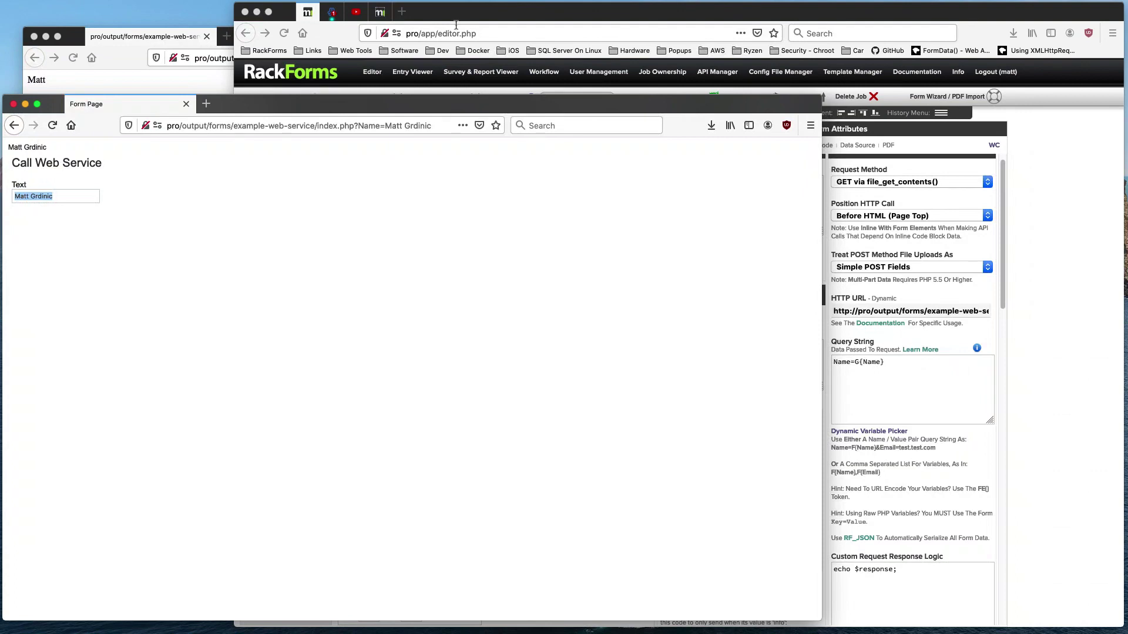
click(566, 12)
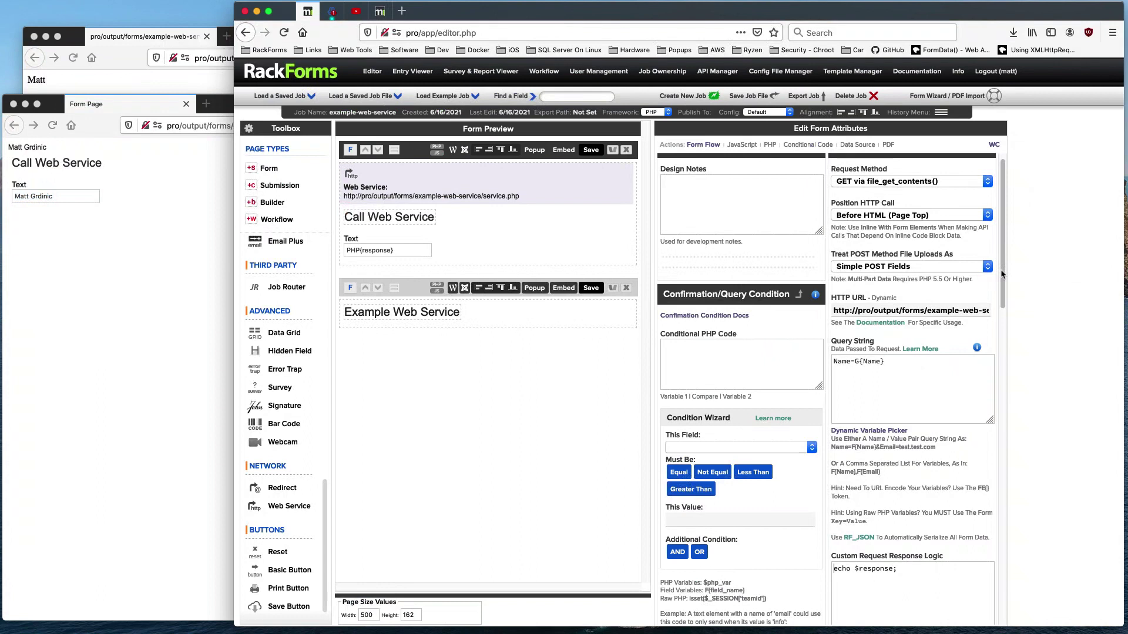
click(881, 361)
key(super+a)
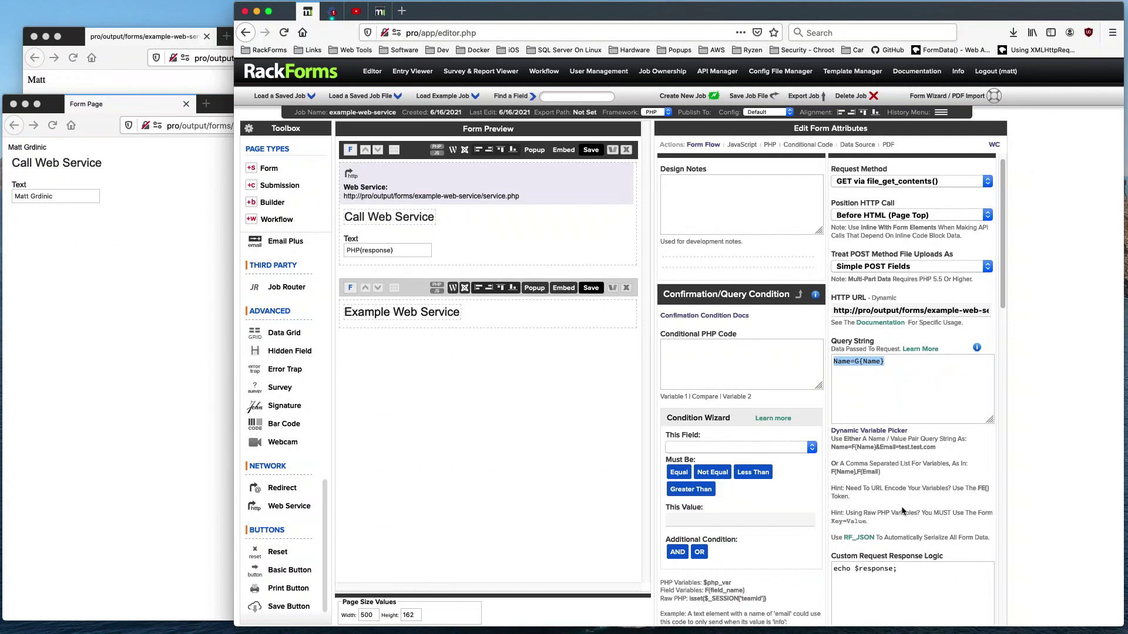
click(929, 567)
key(super+a)
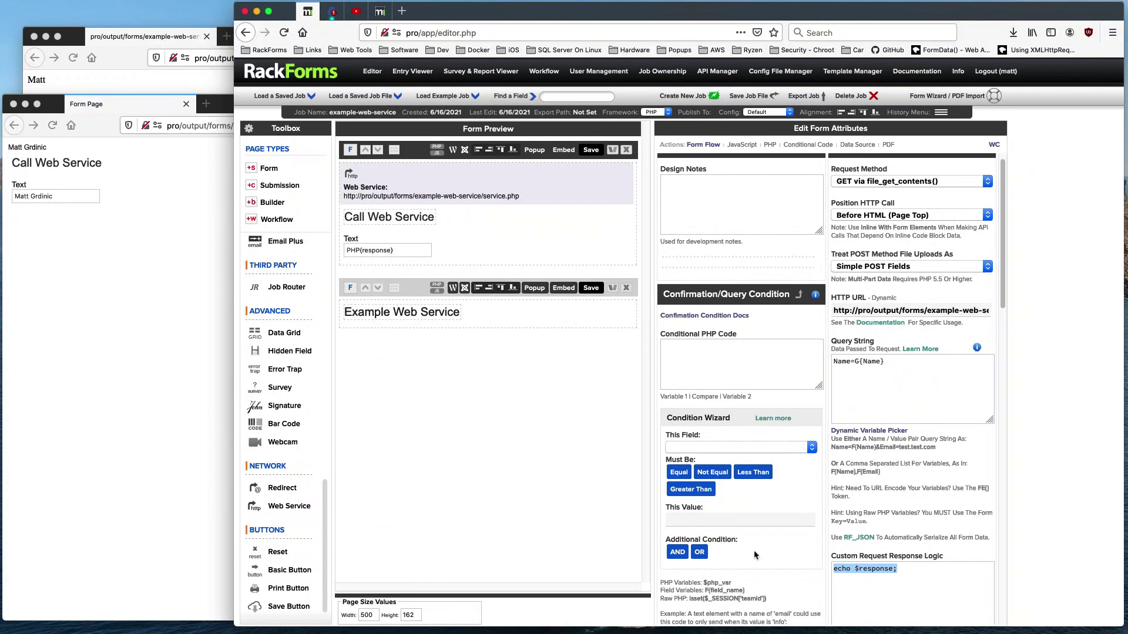
click(376, 245)
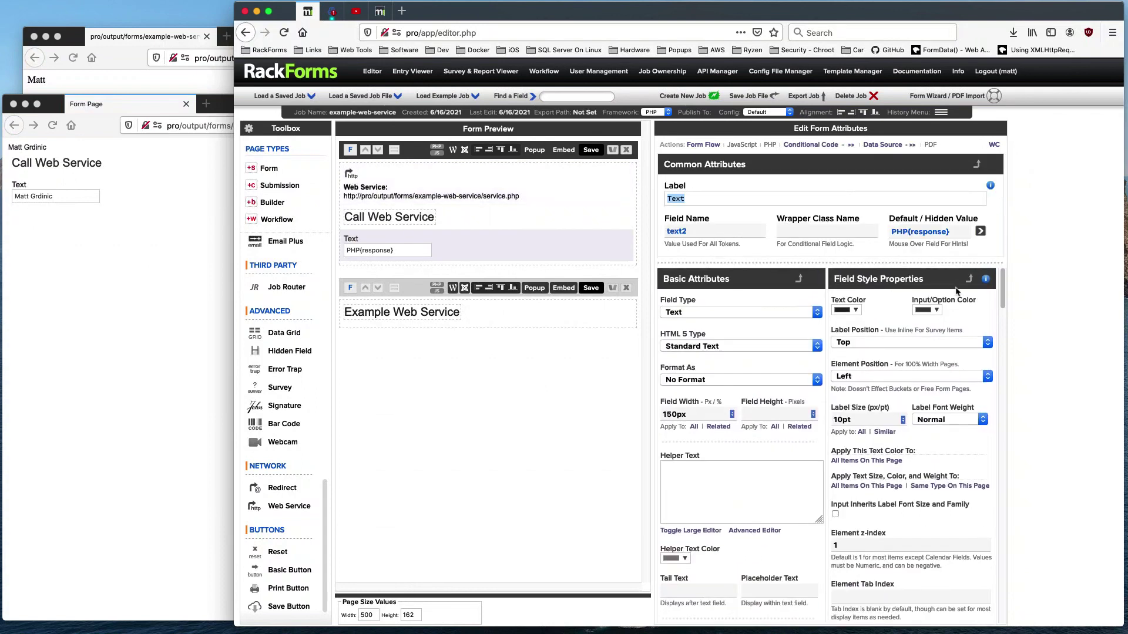
click(425, 301)
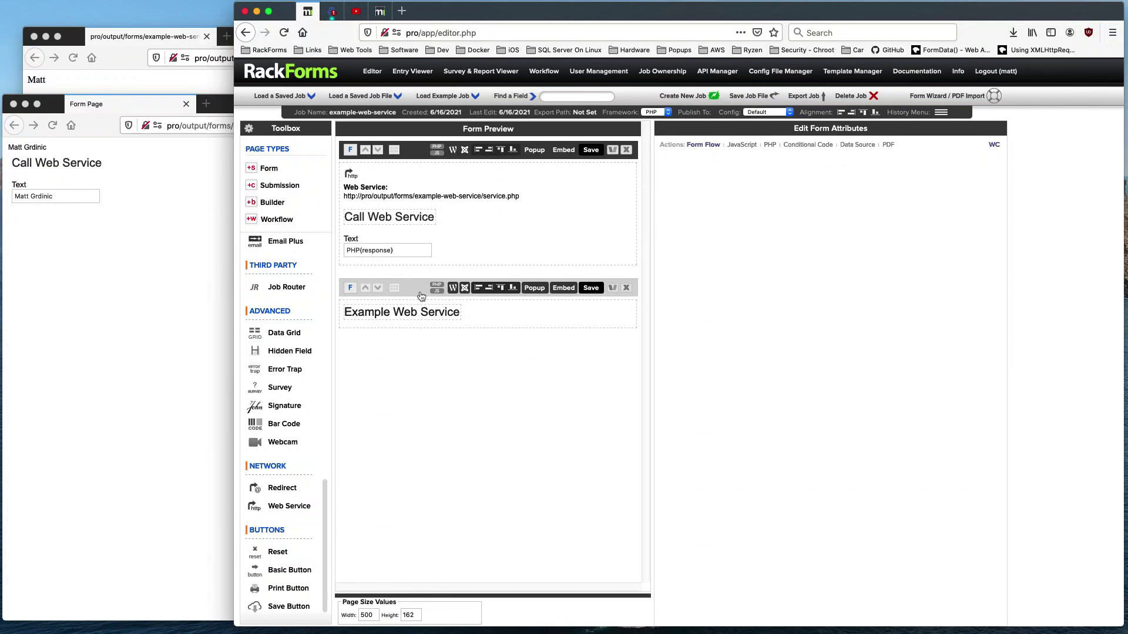
click(421, 295)
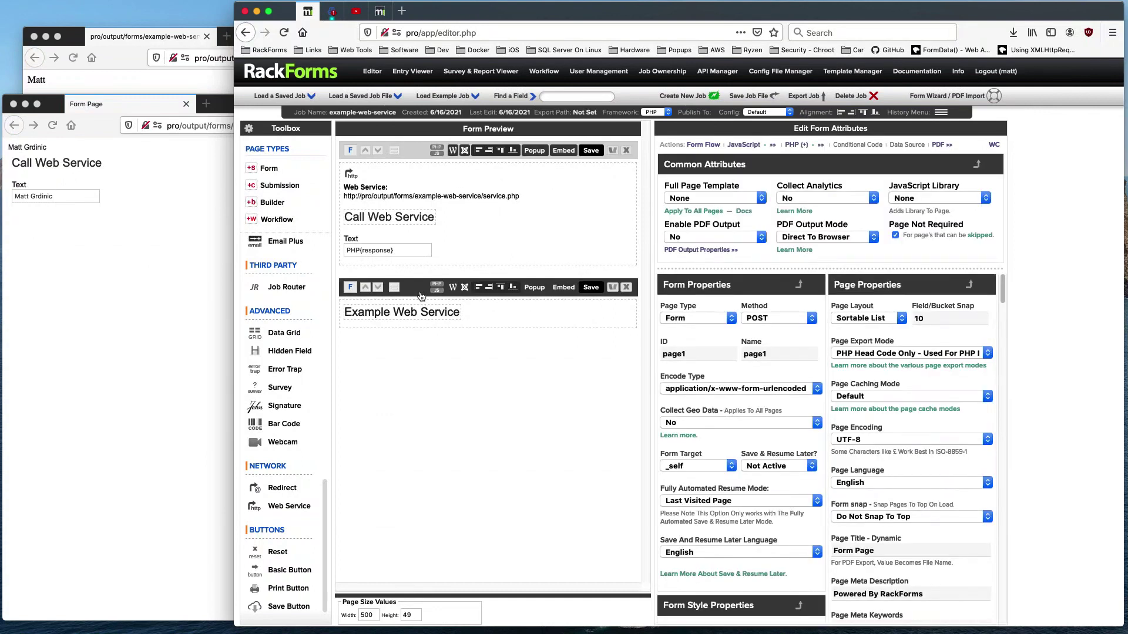
Insert a Submission page after the Call Web Service form and add a Web Service element to it
click(424, 198)
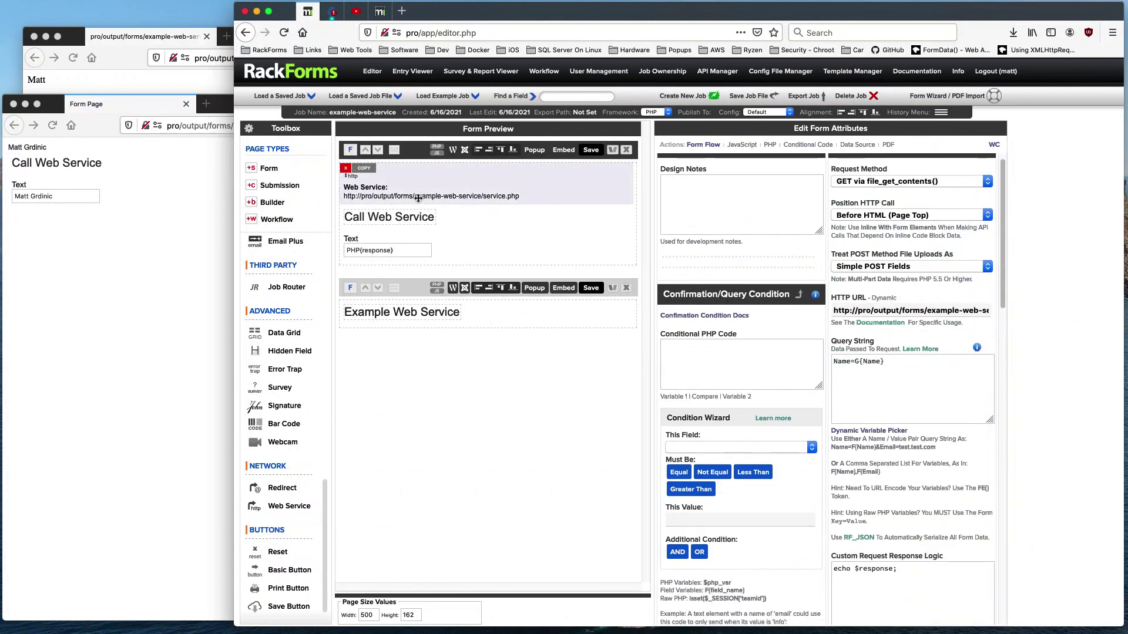
click(298, 191)
click(421, 294)
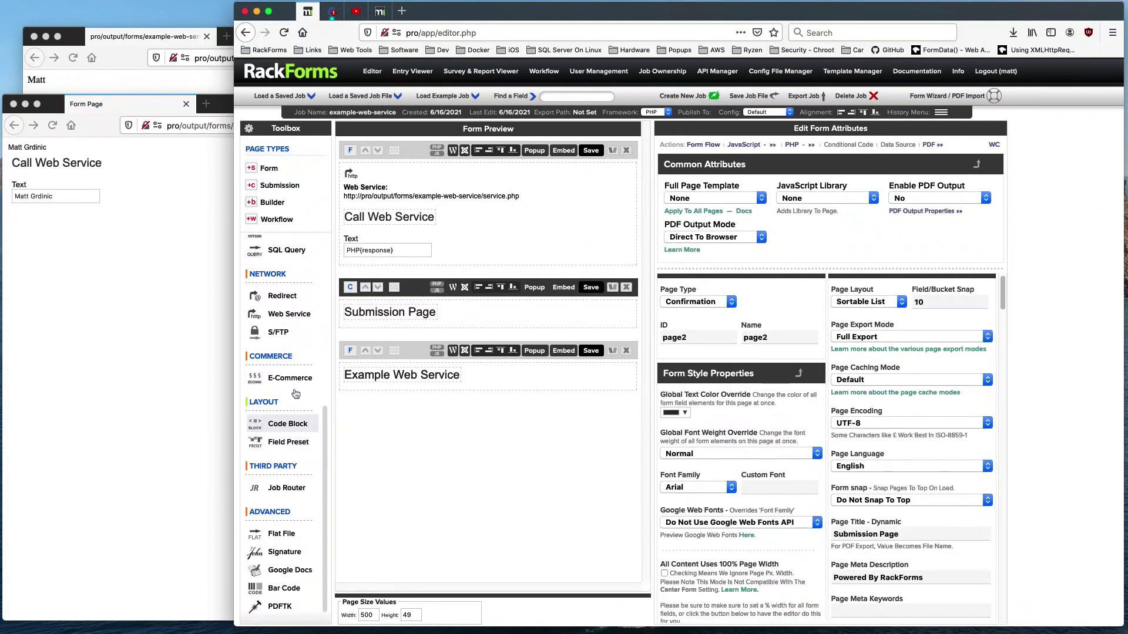
click(289, 314)
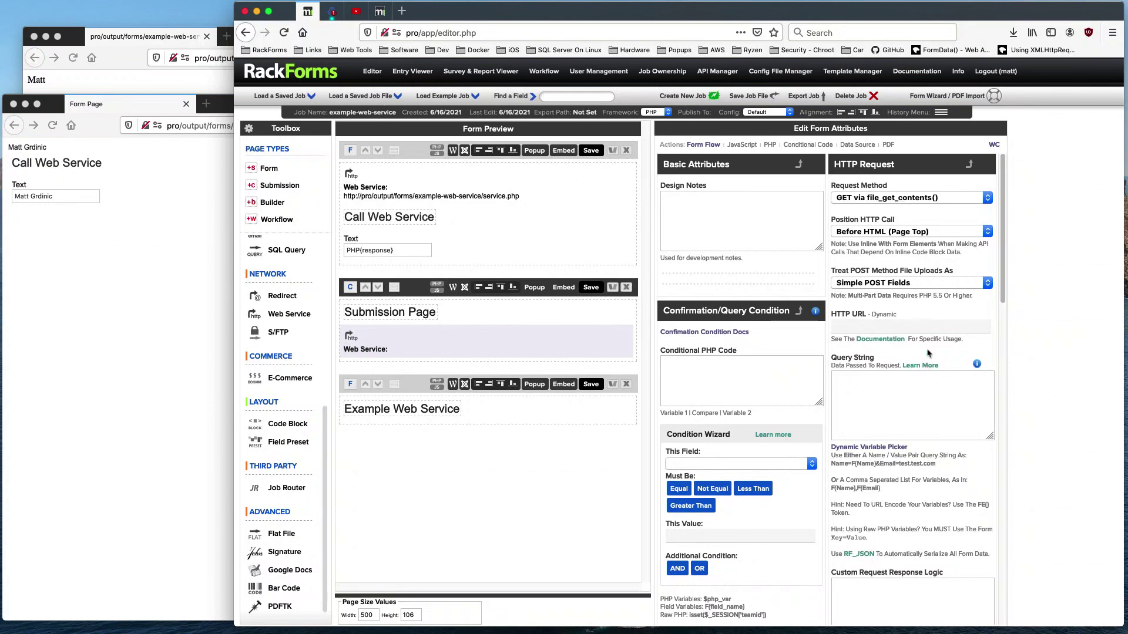
drag(1001, 252, 1025, 217)
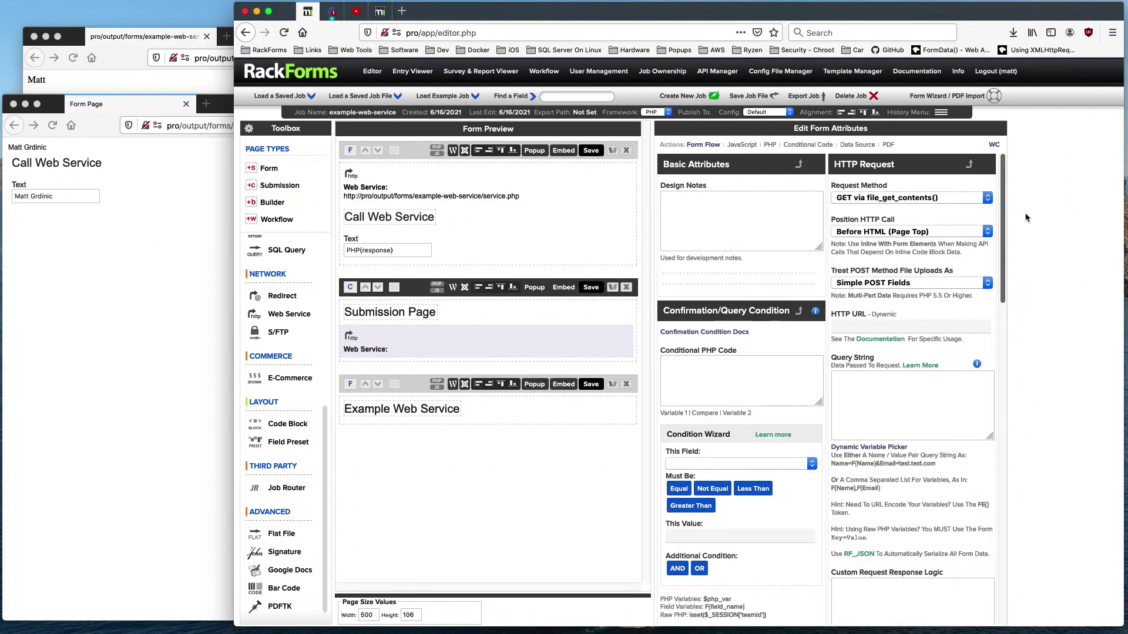